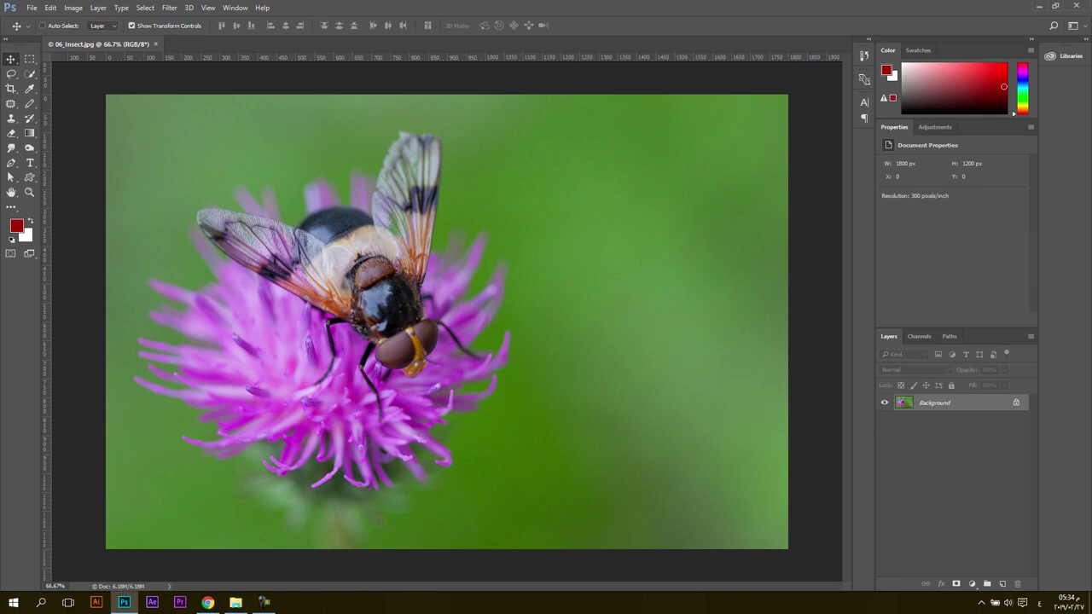
Unlock the Background layer of the insect photo and open the Filter Gallery for it.
{"action": "left_click", "coordinate": [1016, 403]}
{"action": "left_click", "coordinate": [169, 7]}
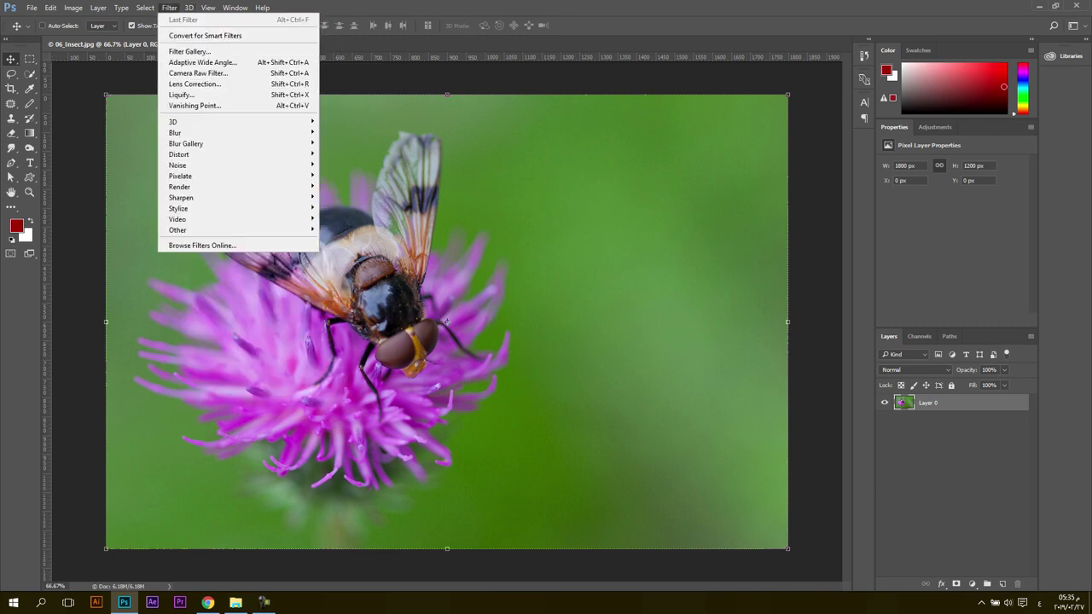
{"action": "left_click", "coordinate": [190, 8]}
{"action": "left_click", "coordinate": [170, 8]}
{"action": "left_click", "coordinate": [192, 52]}
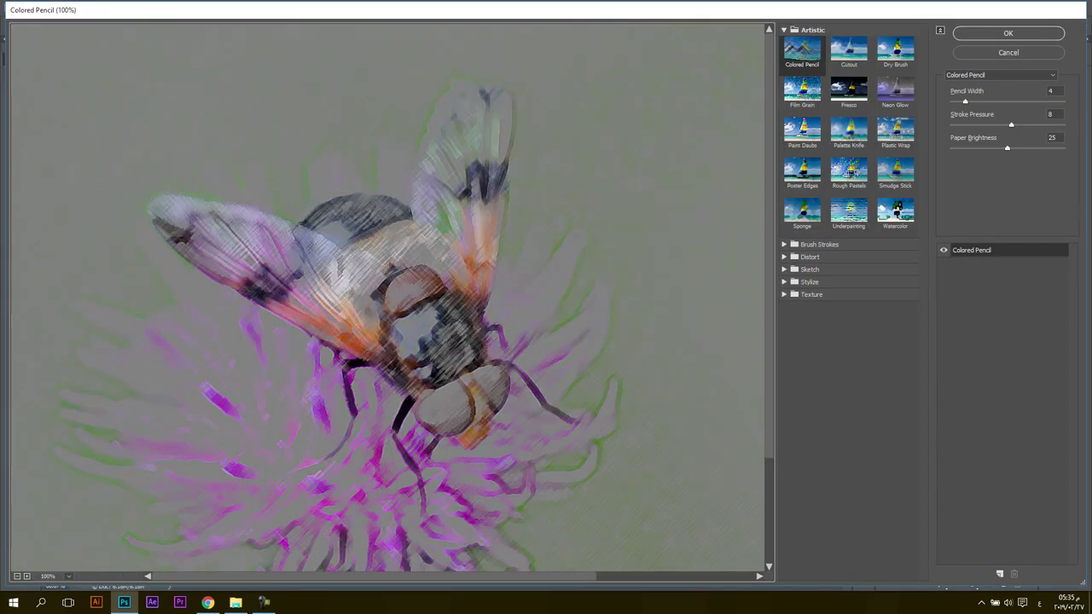
Preview the Artistic filters on the photo, from Cutout, Dry Brush and Neon Glow through Underpainting and Watercolor to Sponge.
{"action": "left_click", "coordinate": [849, 49]}
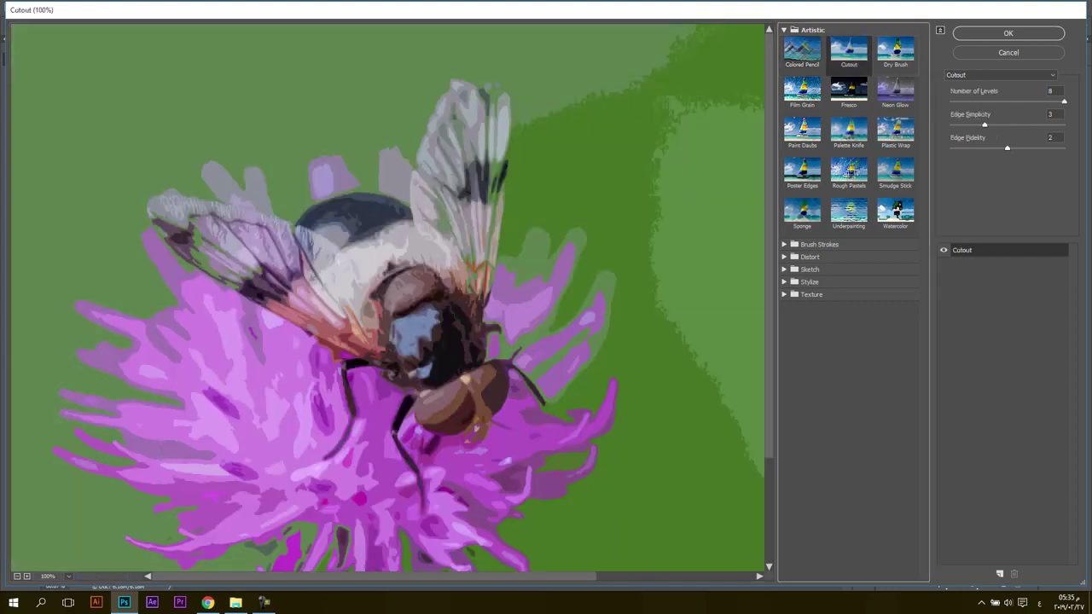
{"action": "left_click", "coordinate": [895, 48]}
{"action": "left_click", "coordinate": [895, 89]}
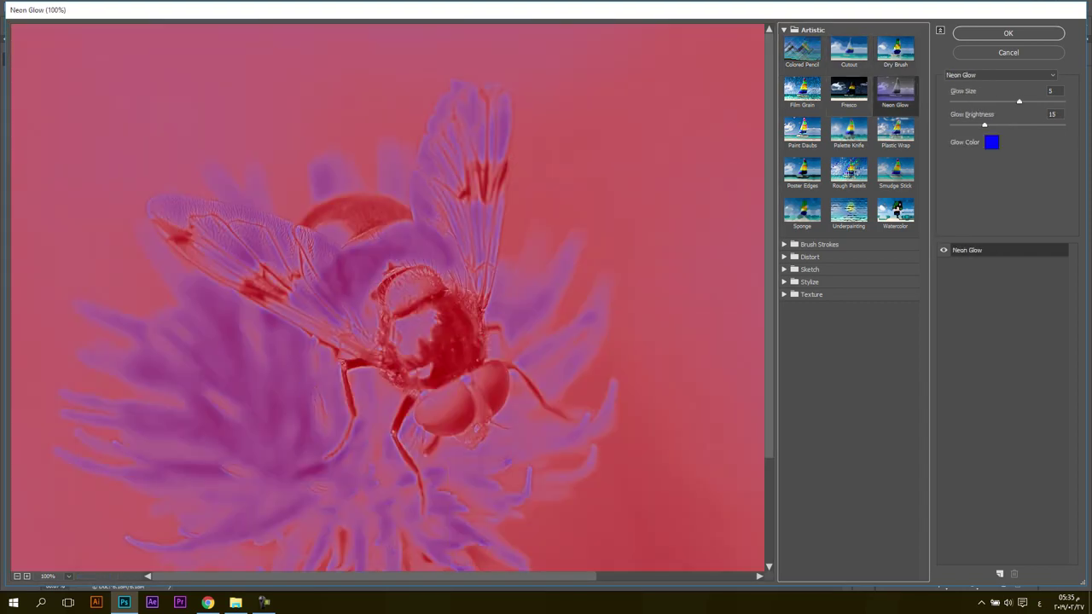
{"action": "left_click", "coordinate": [849, 89]}
{"action": "left_click", "coordinate": [802, 88]}
{"action": "left_click", "coordinate": [802, 130]}
{"action": "left_click", "coordinate": [849, 130]}
{"action": "left_click", "coordinate": [895, 130]}
{"action": "left_click", "coordinate": [802, 170]}
{"action": "left_click", "coordinate": [849, 170]}
{"action": "left_click", "coordinate": [850, 210]}
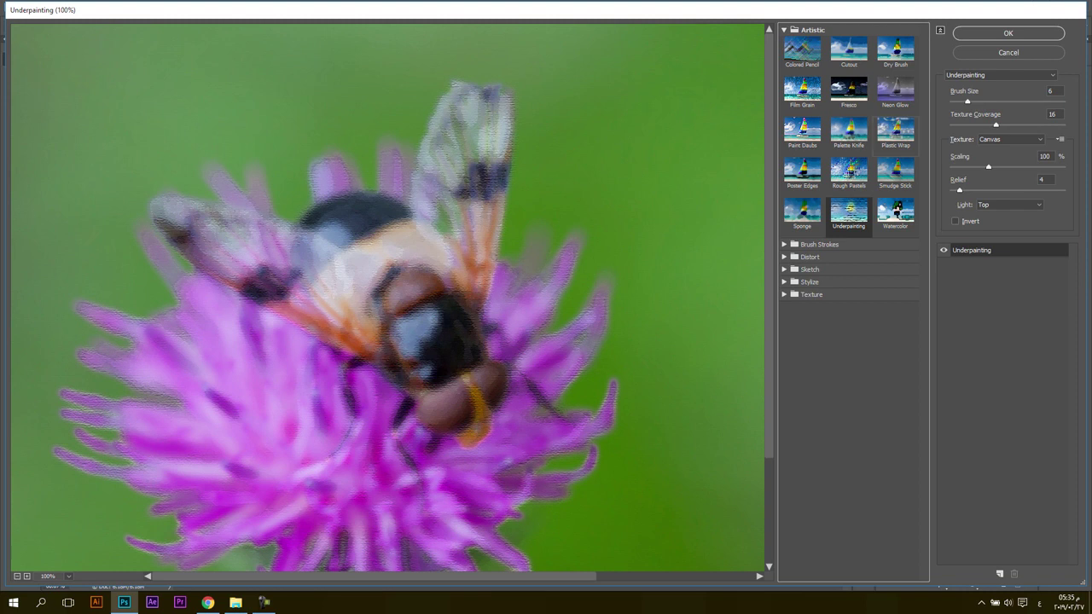
{"action": "left_click", "coordinate": [895, 214]}
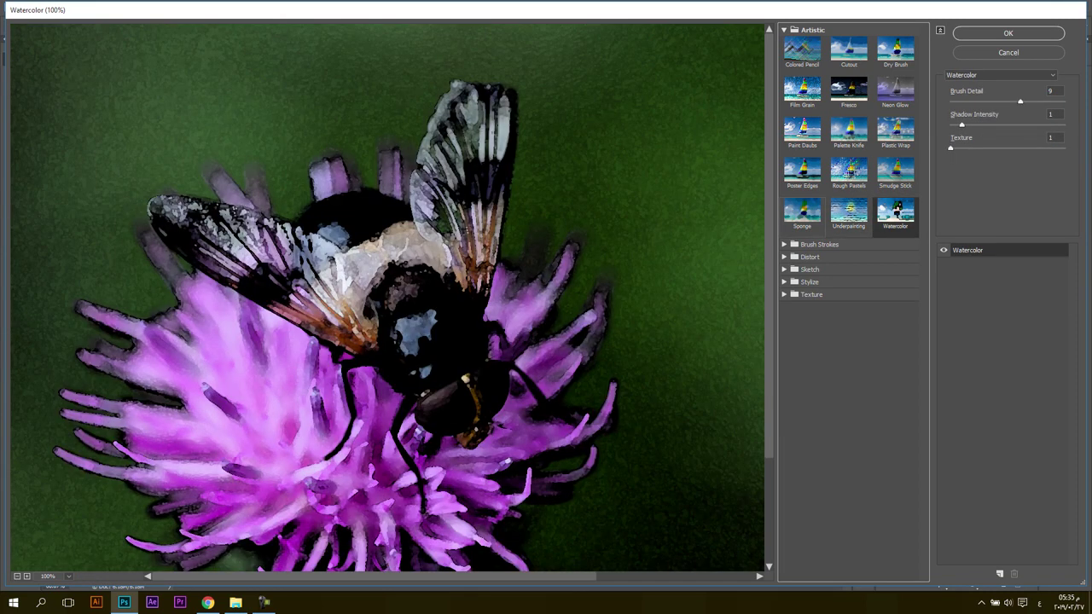
{"action": "left_click", "coordinate": [802, 213]}
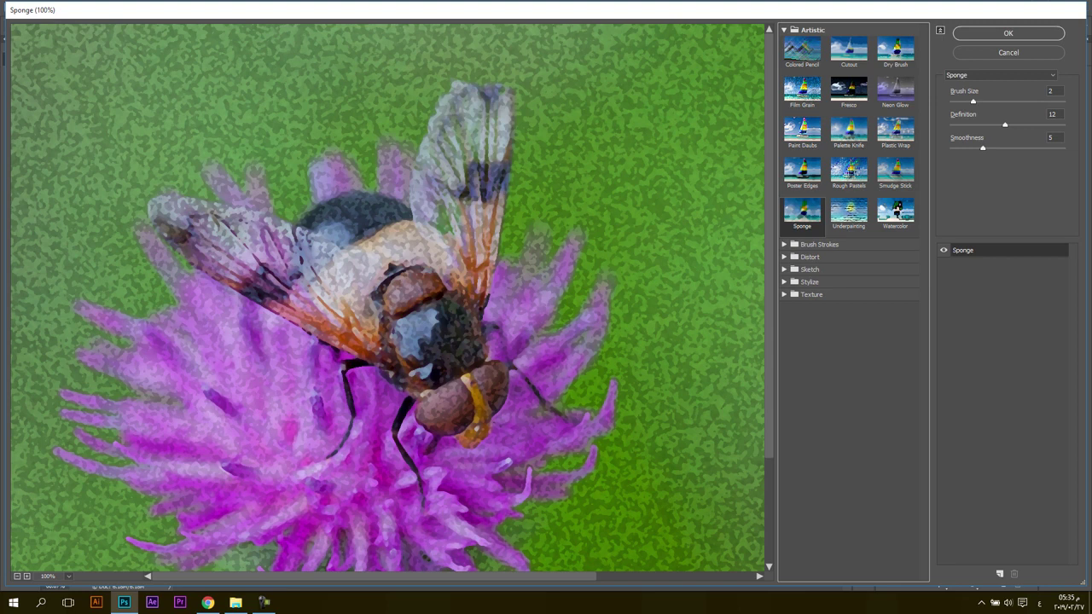
Preview the Brush Strokes filters Accented Edges, Angled Strokes, Crosshatch, Dark Strokes, Ink Outlines, Sprayed Strokes and Sumi-e on the photo.
{"action": "left_click", "coordinate": [819, 244]}
{"action": "left_click", "coordinate": [802, 266]}
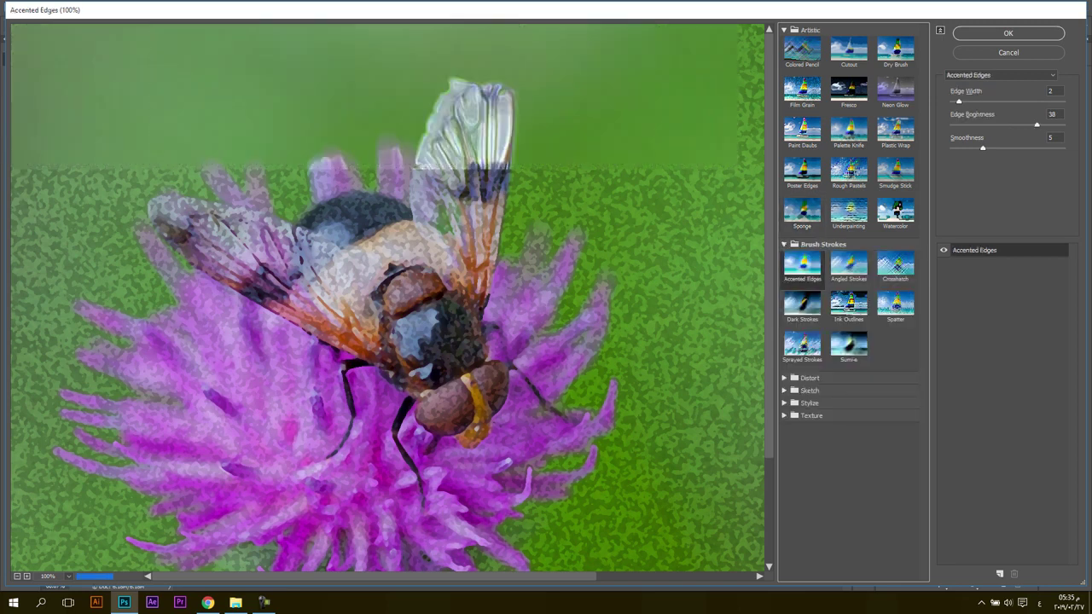
{"action": "left_click", "coordinate": [849, 266]}
{"action": "left_click", "coordinate": [895, 266]}
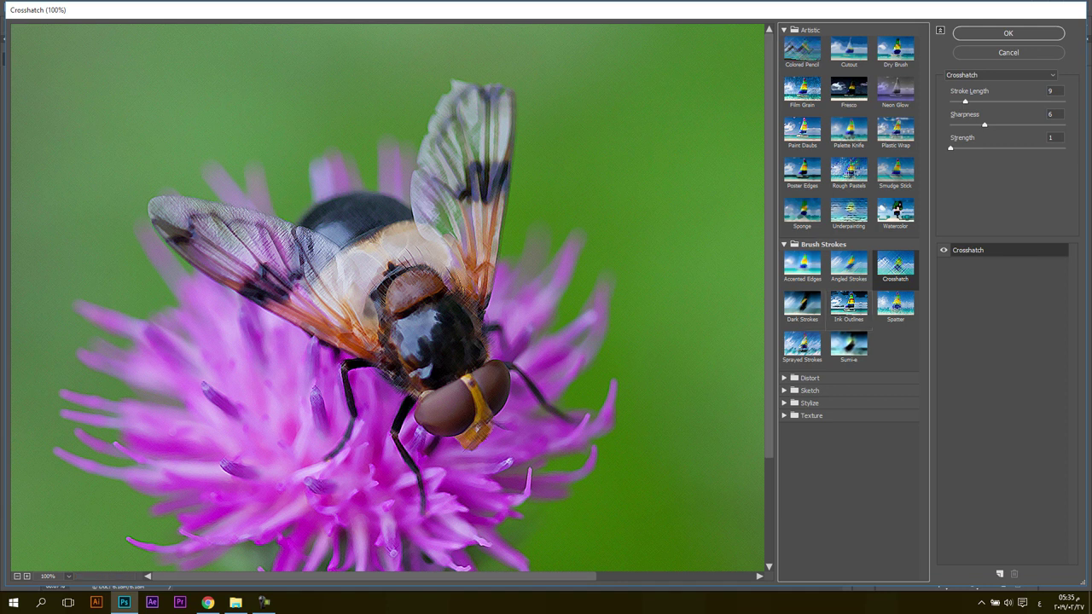
{"action": "left_click", "coordinate": [802, 306]}
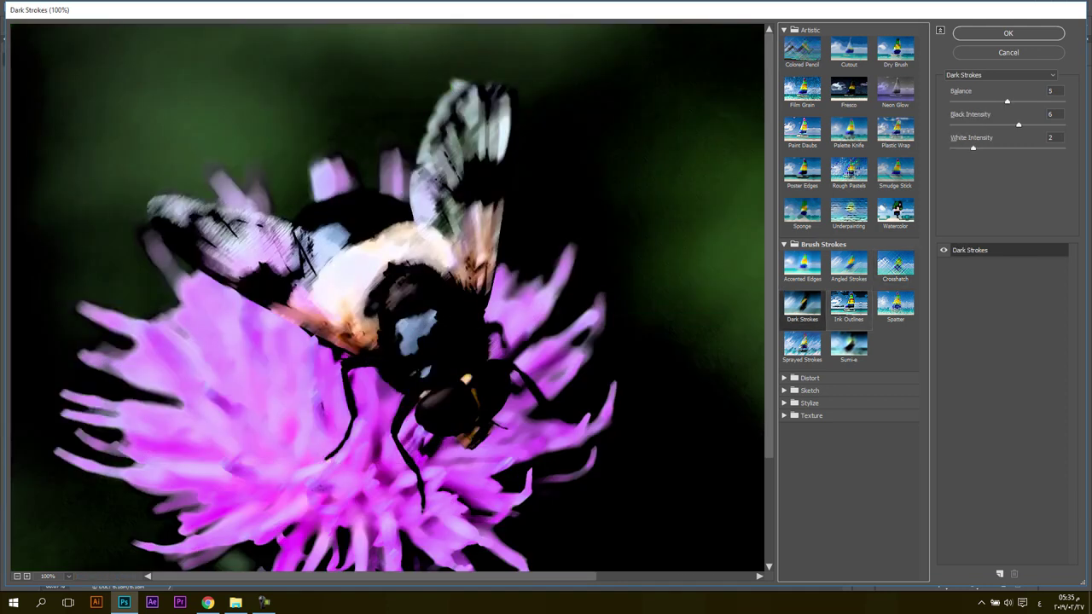
{"action": "left_click", "coordinate": [848, 306]}
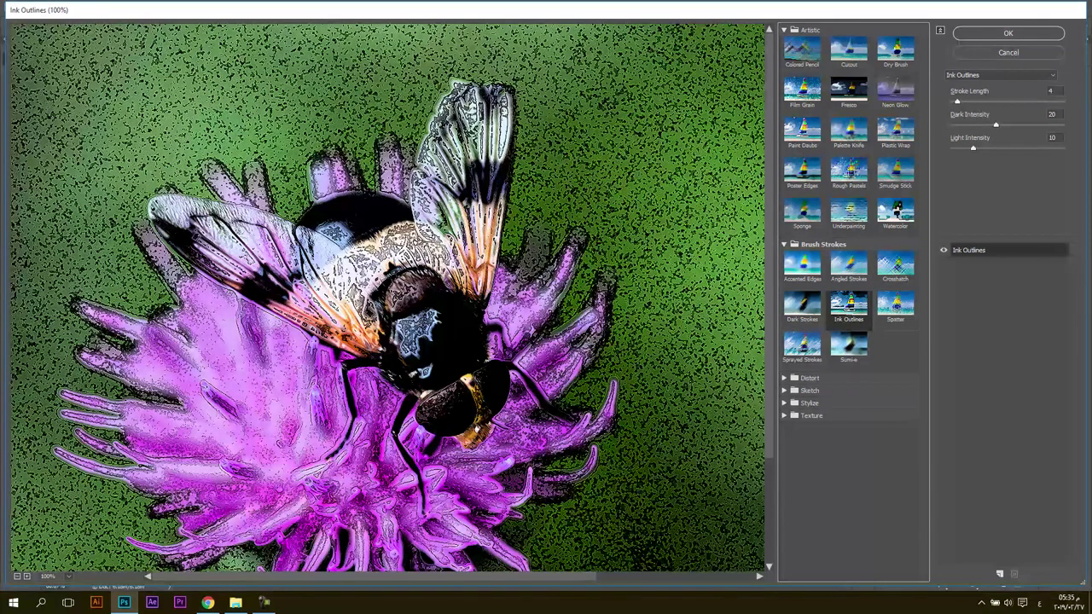
{"action": "left_click", "coordinate": [802, 344]}
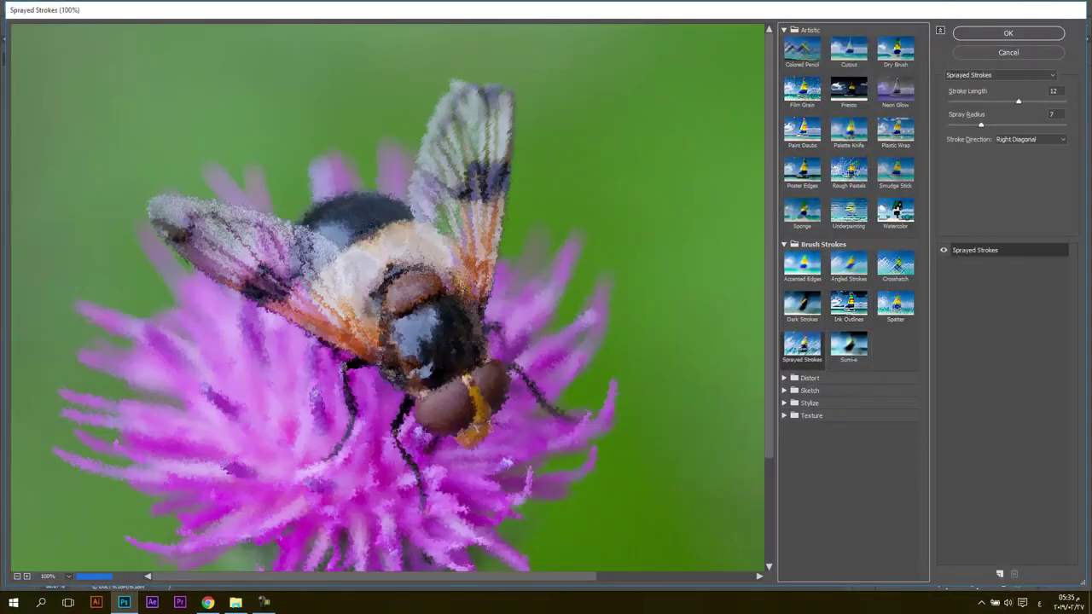
{"action": "left_click", "coordinate": [849, 344]}
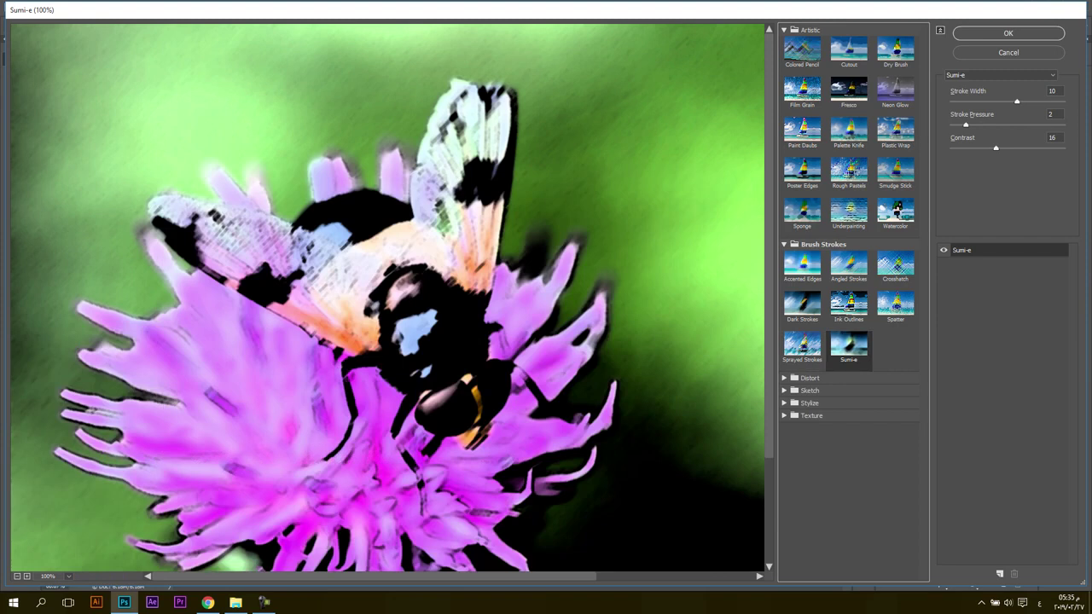
Preview the Distort filters Ocean Ripple and Diffuse Glow on the photo.
{"action": "left_click", "coordinate": [809, 378]}
{"action": "left_click", "coordinate": [895, 396]}
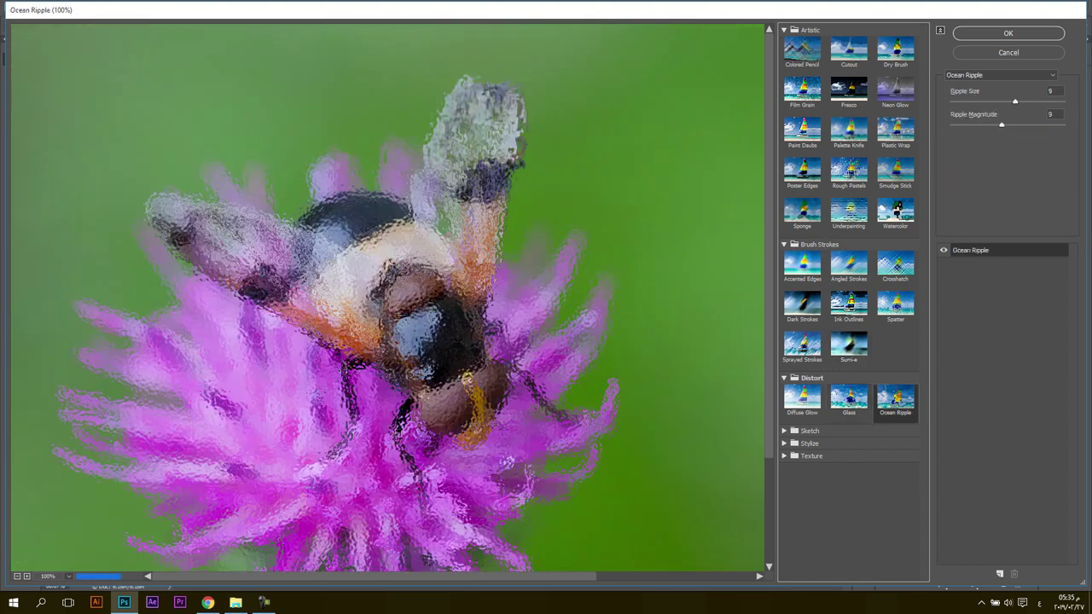
{"action": "left_click", "coordinate": [803, 396]}
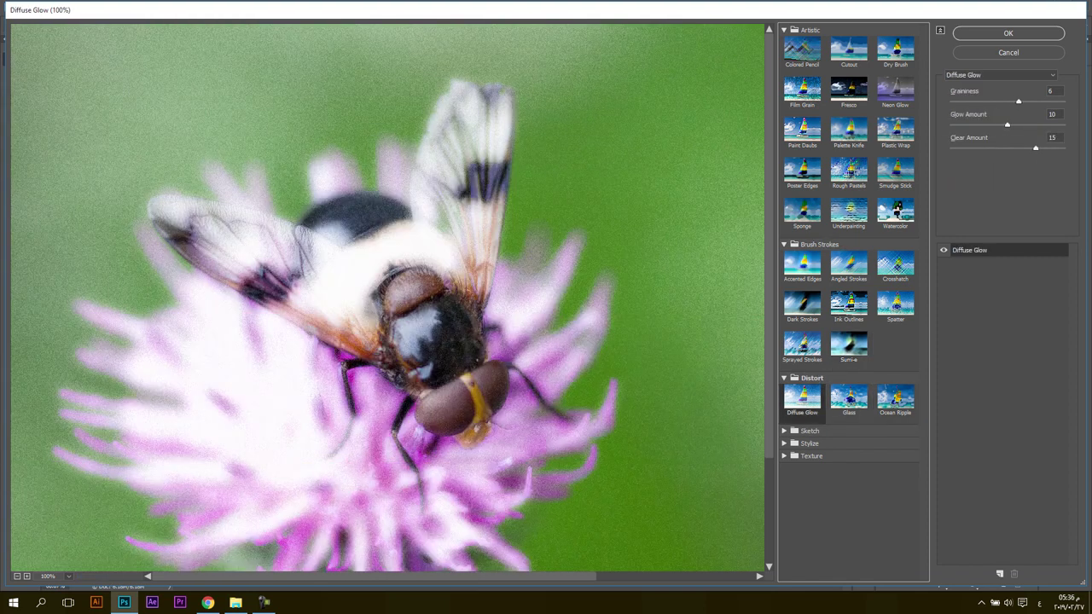
Preview the Sketch filters Bas Relief, Conté Crayon, Note Paper, Chrome and Halftone Pattern on the photo.
{"action": "left_click", "coordinate": [809, 431]}
{"action": "left_click", "coordinate": [802, 452]}
{"action": "scroll", "coordinate": [819, 452], "scroll_direction": "down", "scroll_amount": 2}
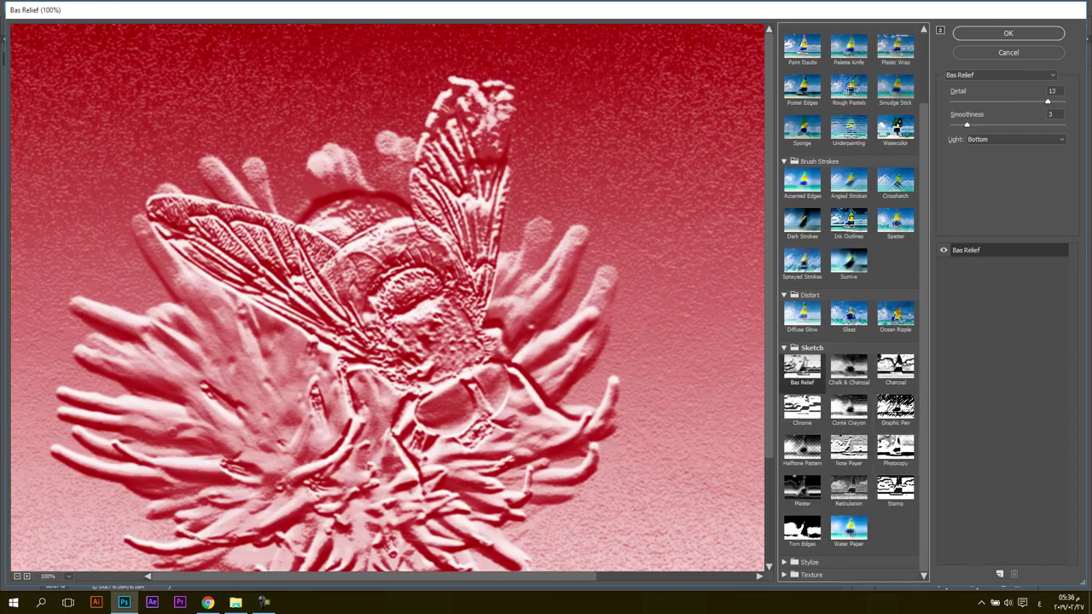
{"action": "left_click", "coordinate": [848, 409]}
{"action": "left_click", "coordinate": [848, 450]}
{"action": "left_click", "coordinate": [802, 409]}
{"action": "left_click", "coordinate": [802, 449]}
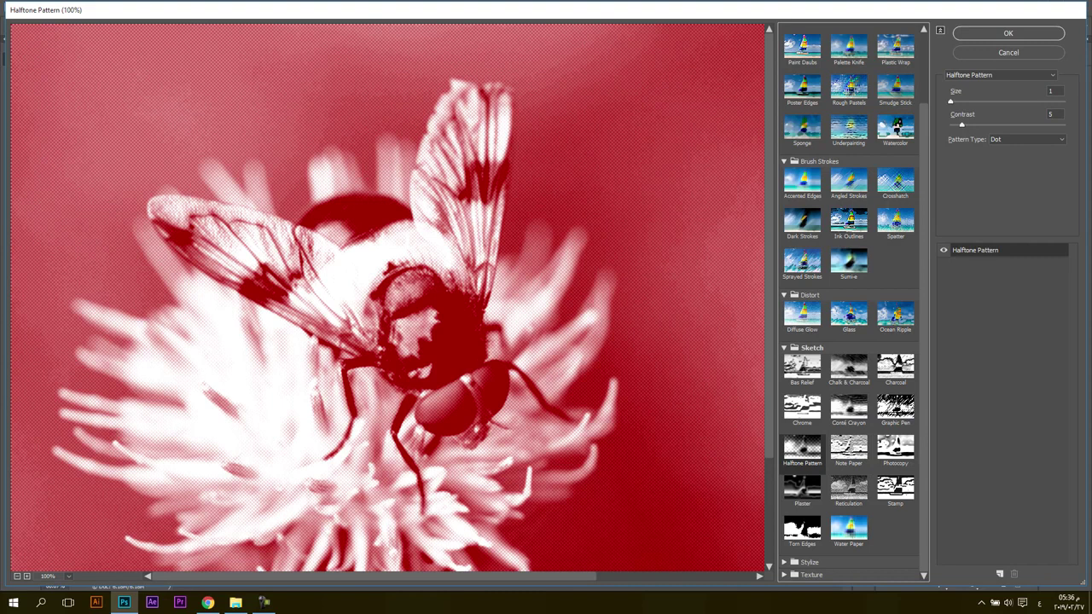
Preview Colored Pencil, apply the Artistic Cutout filter to the layer, and undo it.
{"action": "scroll", "coordinate": [849, 299], "scroll_direction": "up", "scroll_amount": 3}
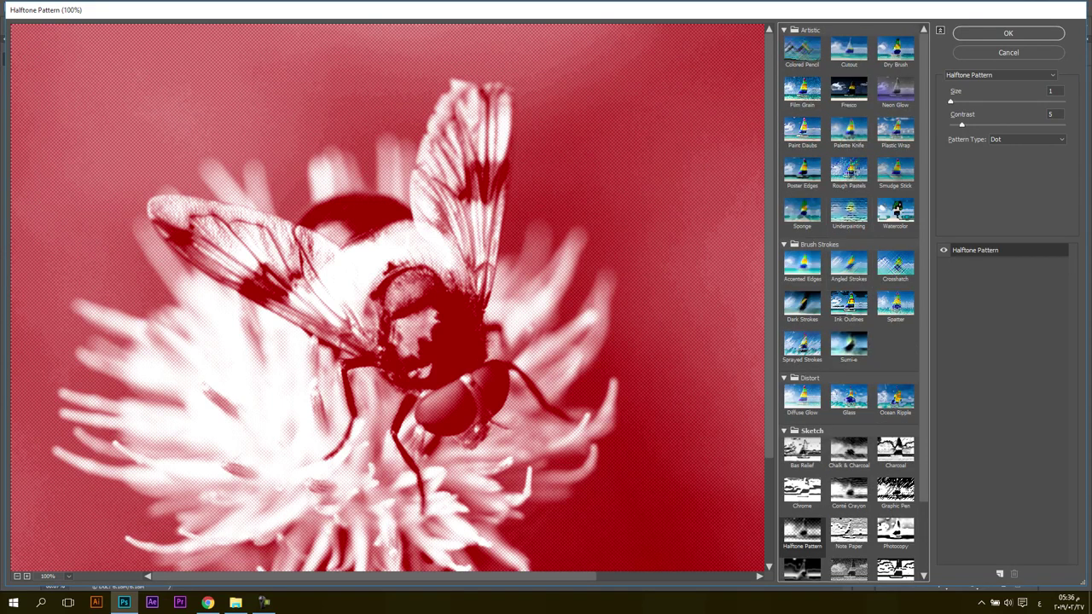
{"action": "left_click", "coordinate": [803, 49]}
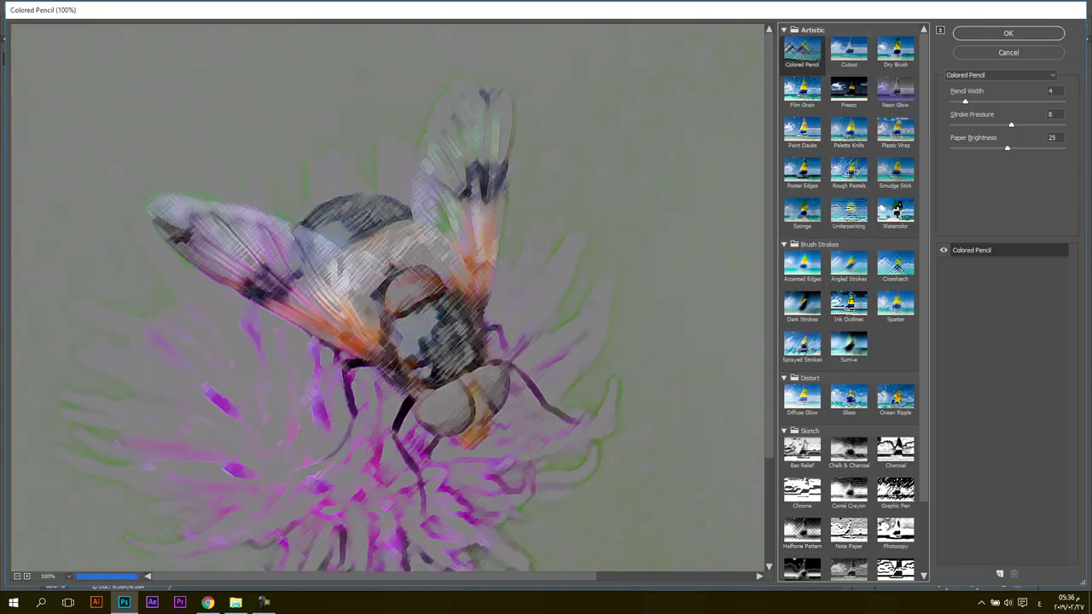
{"action": "left_click", "coordinate": [849, 49]}
{"action": "key", "text": "Return"}
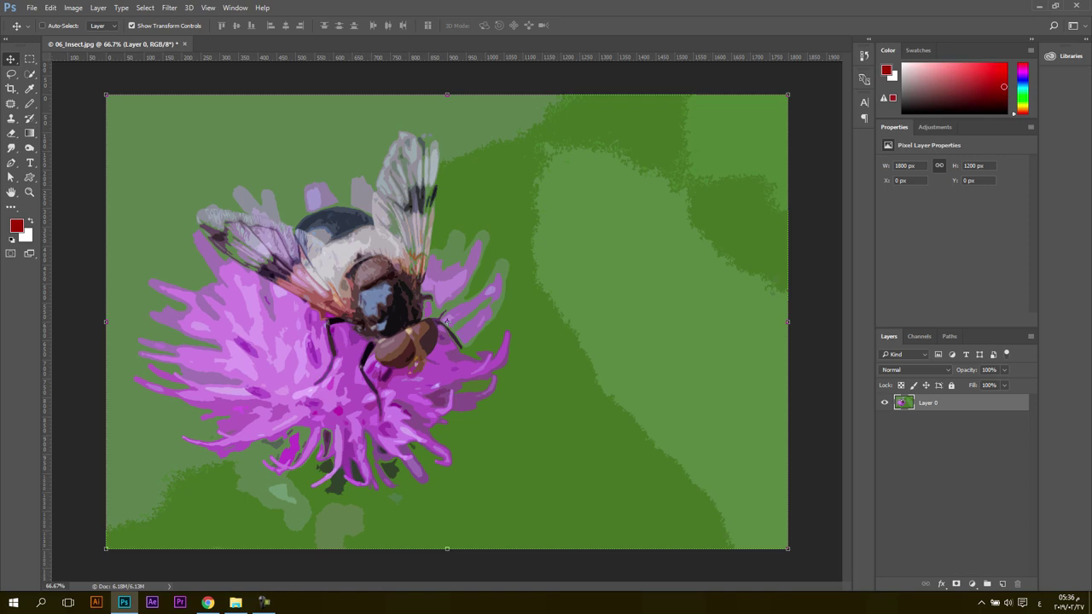
{"action": "key", "text": "ctrl+z"}
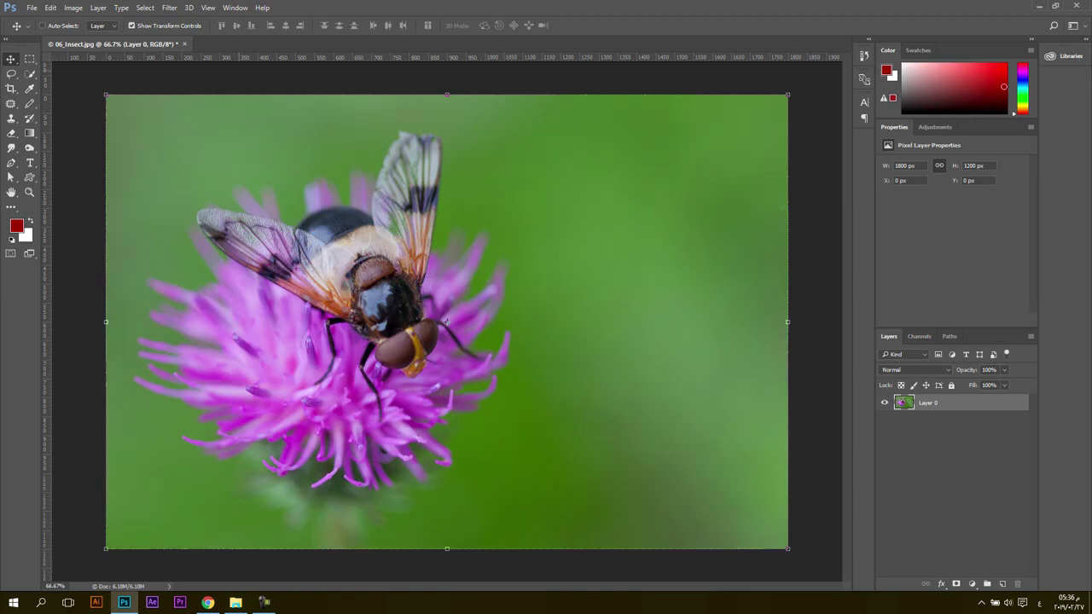
Convert the photo layer to a smart object and apply the Patchwork texture from the Filter Gallery after previewing Stained Glass.
{"action": "right_click", "coordinate": [977, 403]}
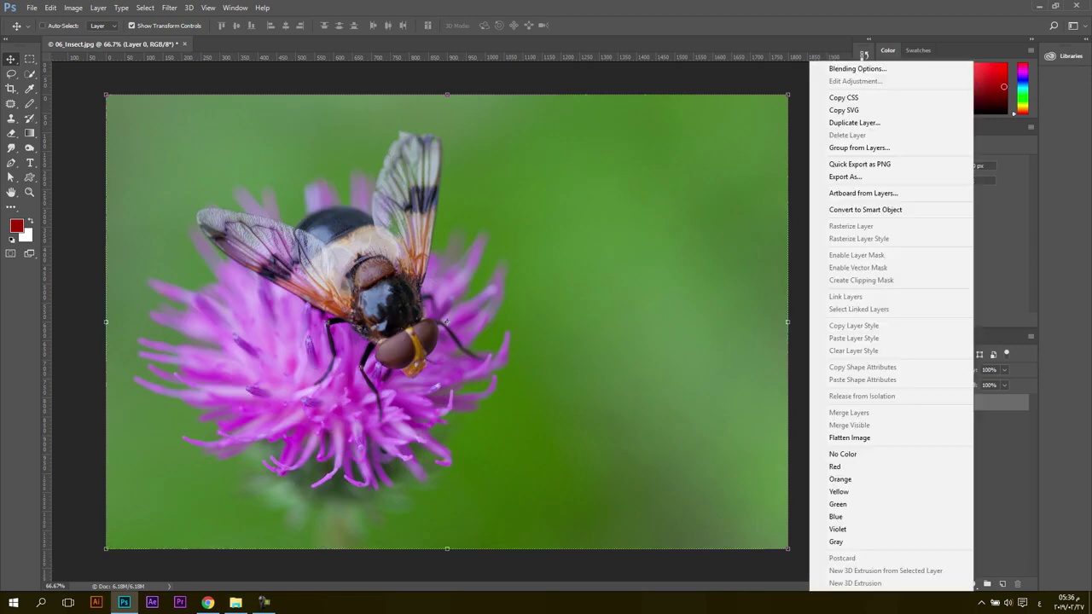
{"action": "left_click", "coordinate": [888, 209]}
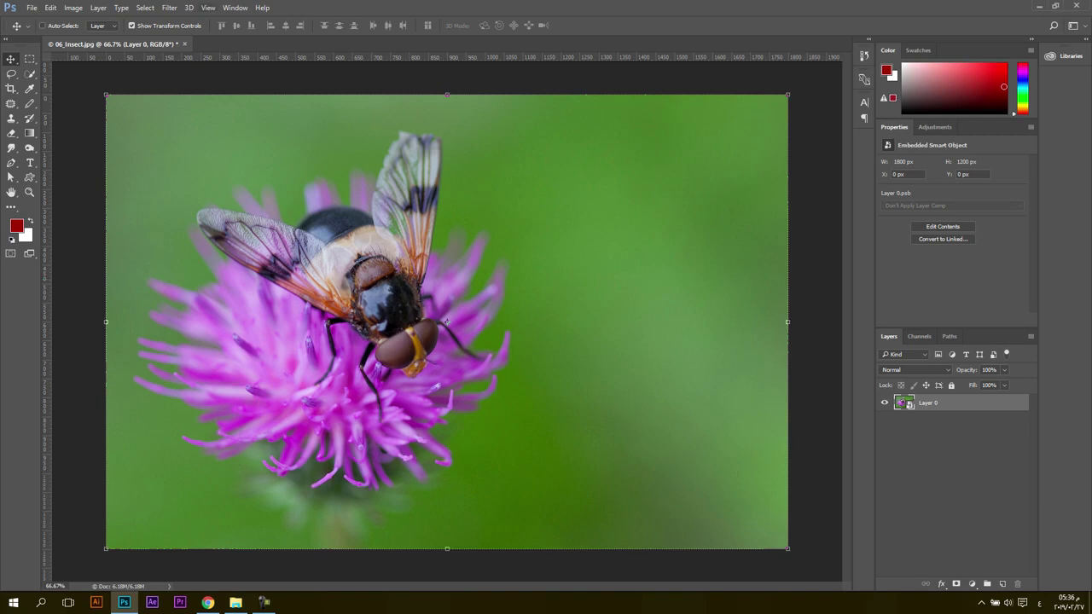
{"action": "left_click", "coordinate": [169, 8]}
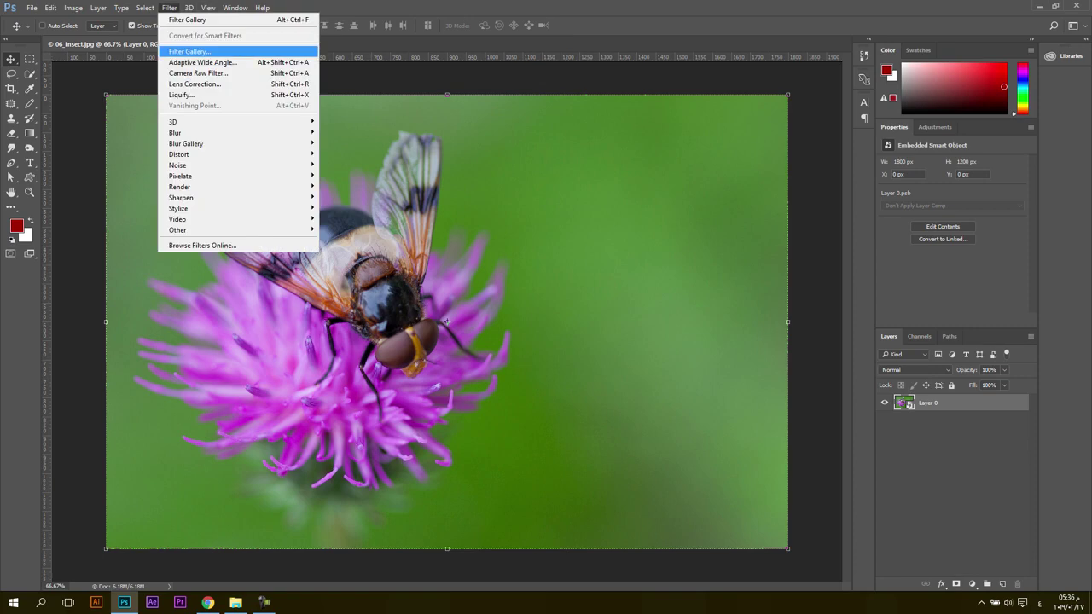
{"action": "left_click", "coordinate": [183, 49]}
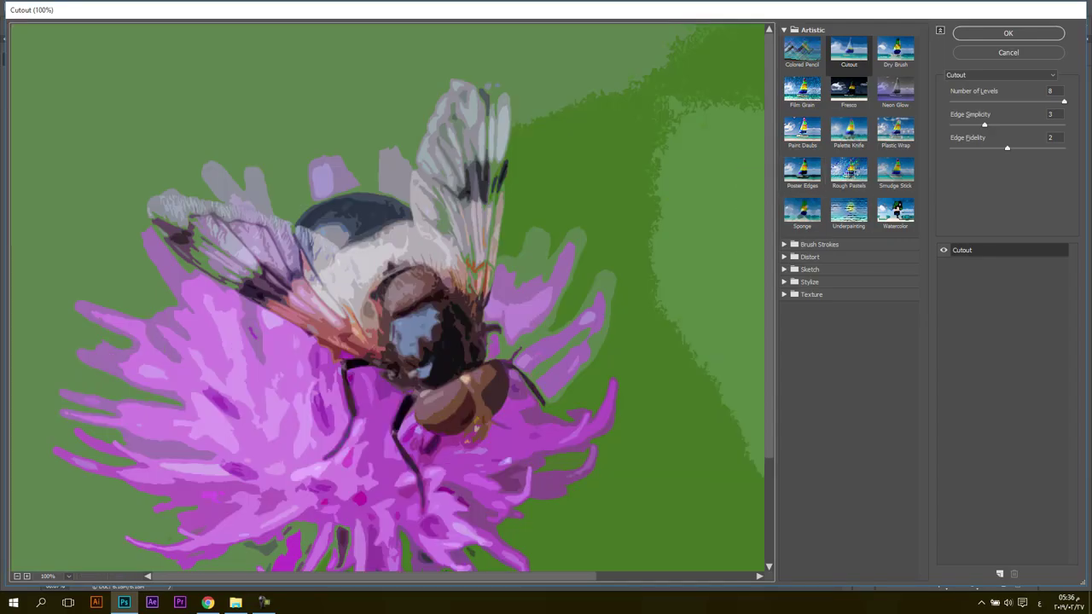
{"action": "left_click", "coordinate": [810, 295]}
{"action": "left_click", "coordinate": [849, 352]}
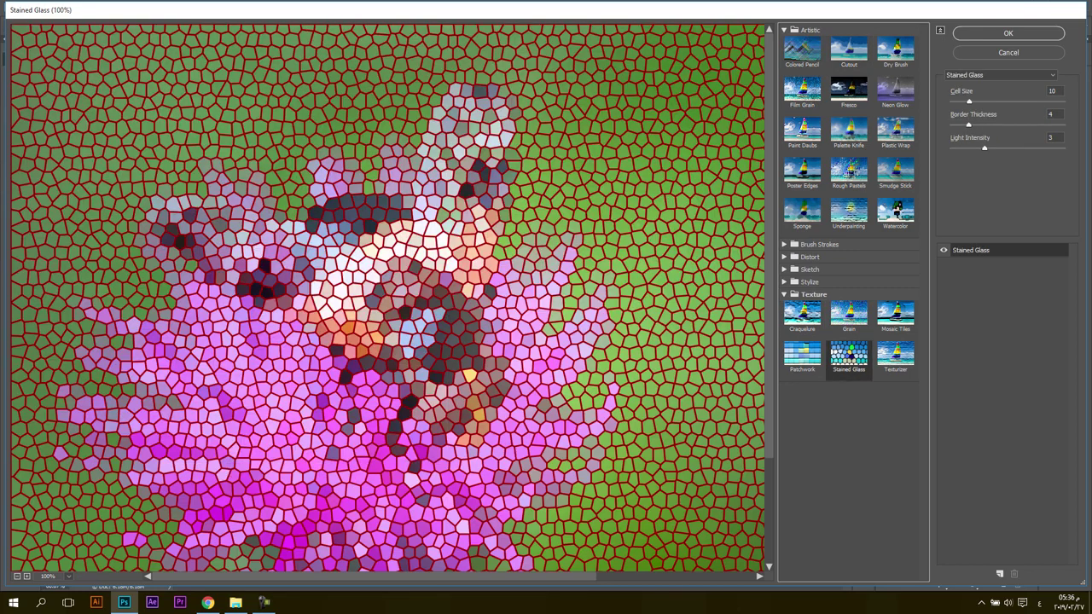
{"action": "left_click", "coordinate": [803, 353]}
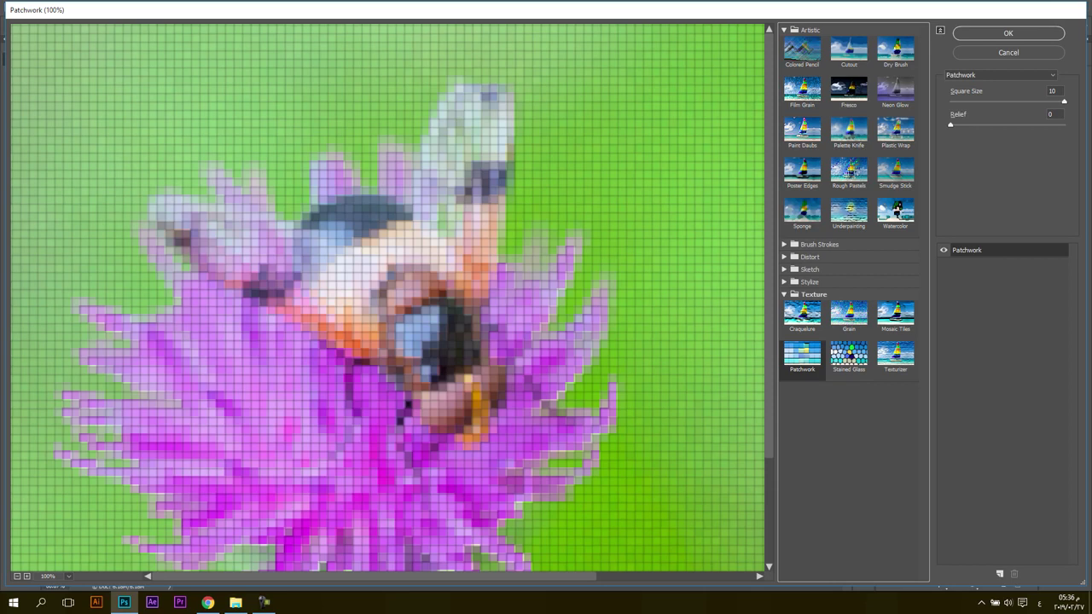
{"action": "key", "text": "Return"}
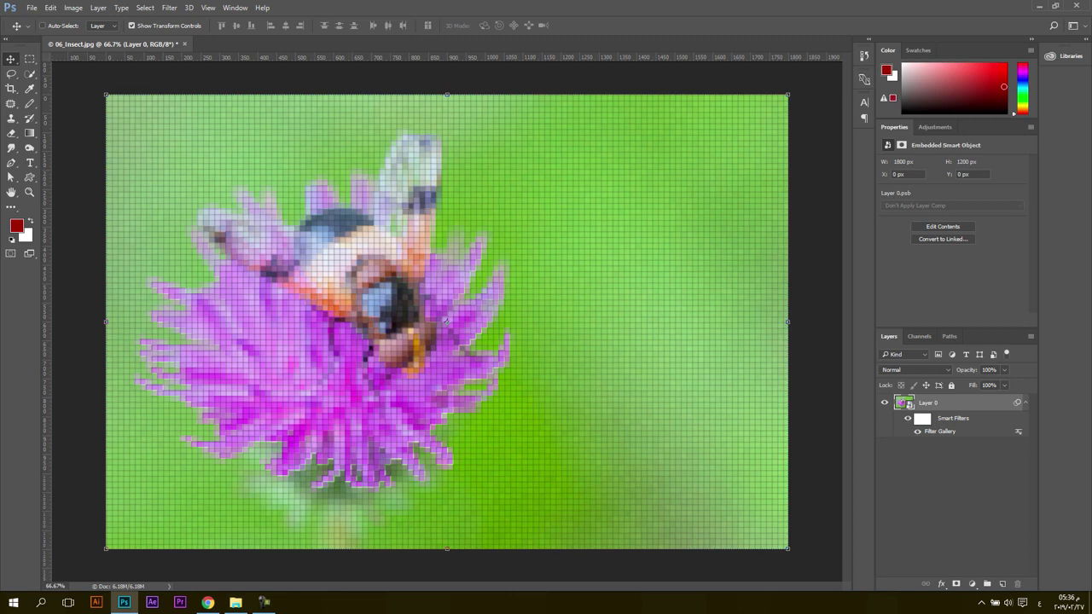
Compare the photo with its smart filters hidden and shown, and review the Filter Gallery smart filter's Patchwork settings.
{"action": "left_click", "coordinate": [908, 418]}
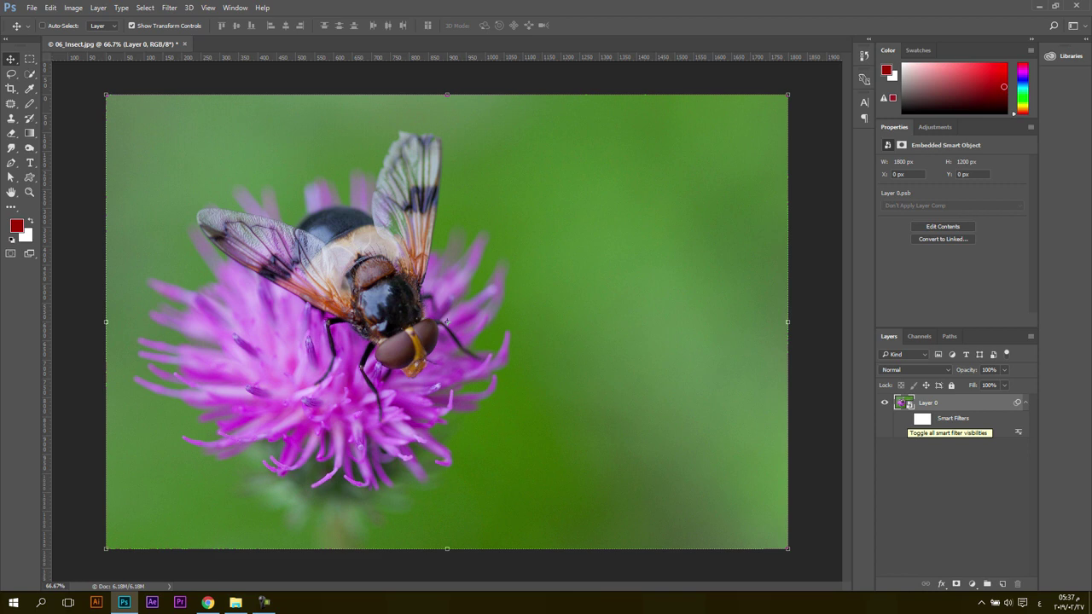
{"action": "left_click", "coordinate": [908, 418]}
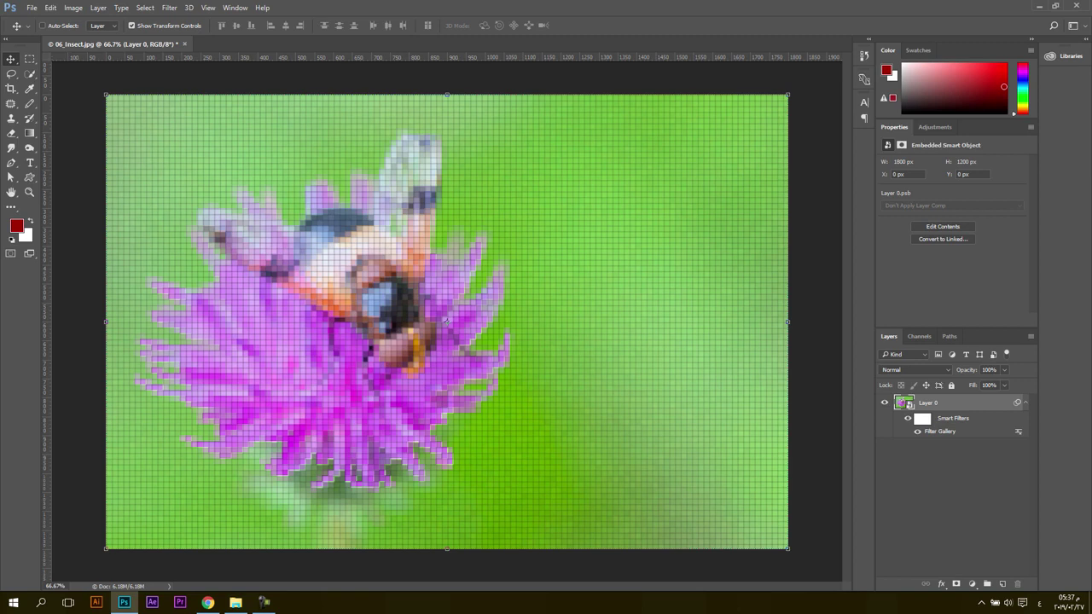
{"action": "double_click", "coordinate": [939, 431]}
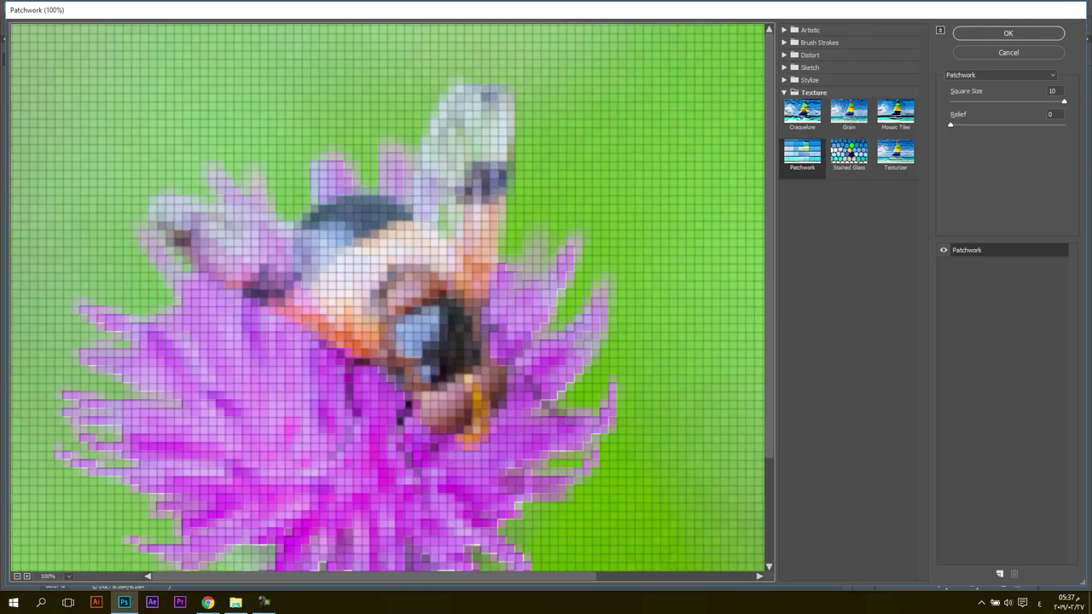
{"action": "key", "text": "Return"}
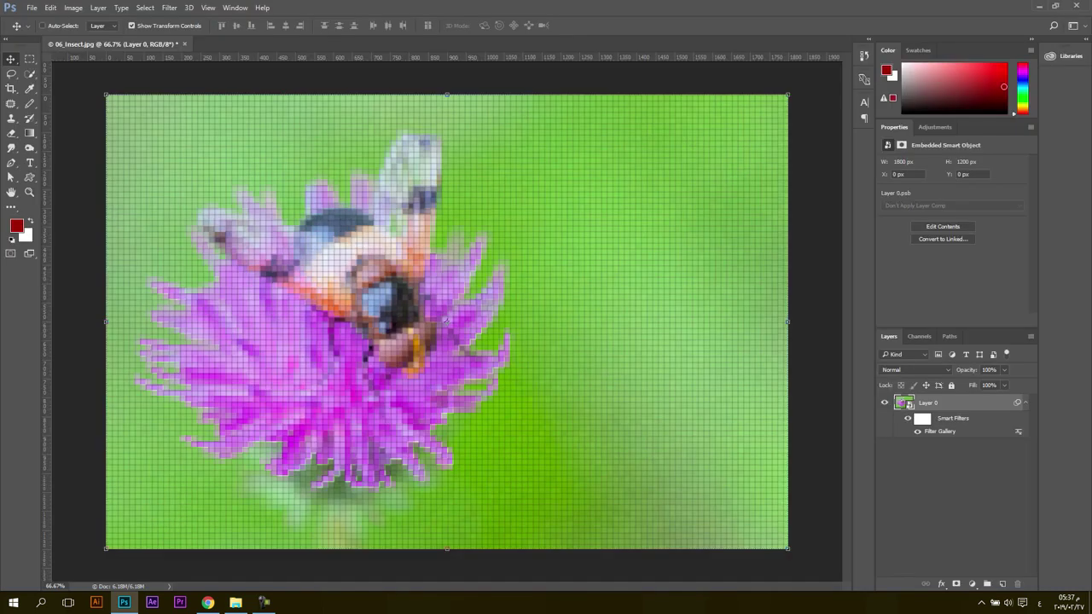
{"action": "left_click", "coordinate": [907, 418]}
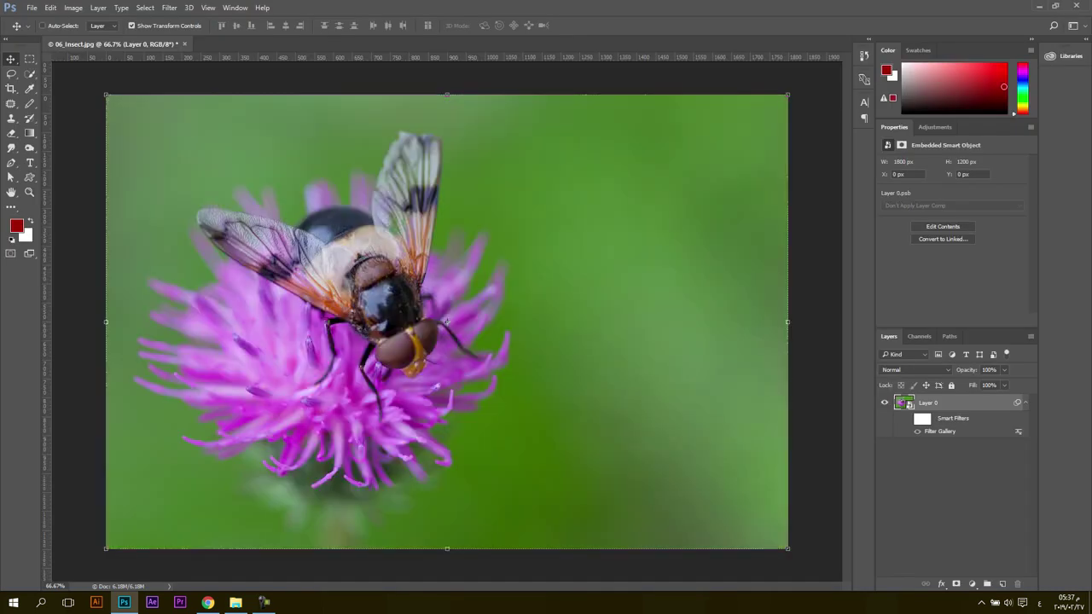
{"action": "left_click", "coordinate": [908, 419]}
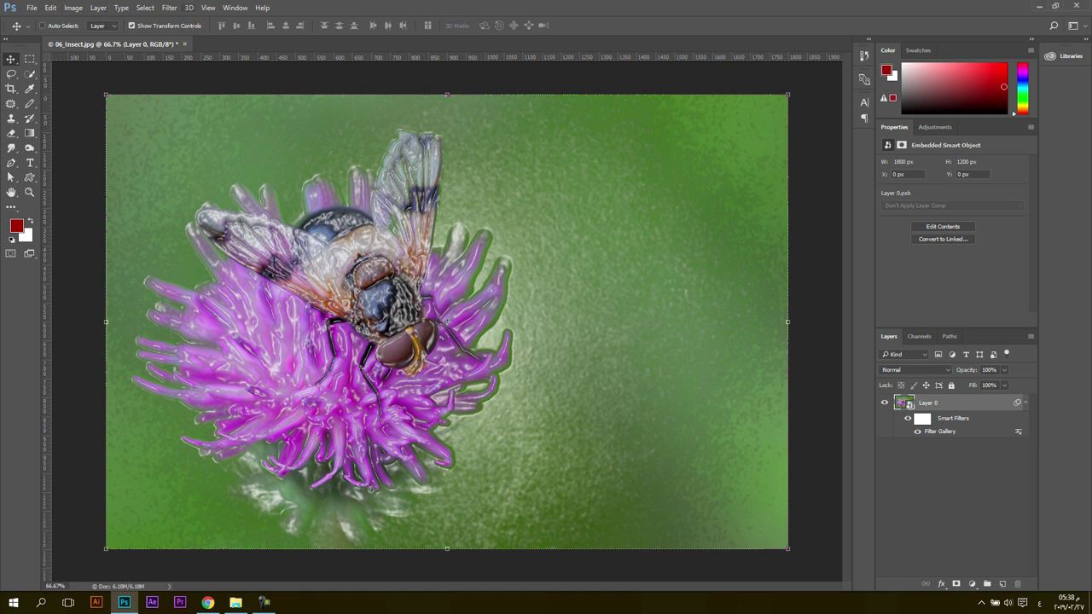
{"action": "left_click", "coordinate": [169, 7]}
{"action": "key", "text": "Right"}
{"action": "key", "text": "Left"}
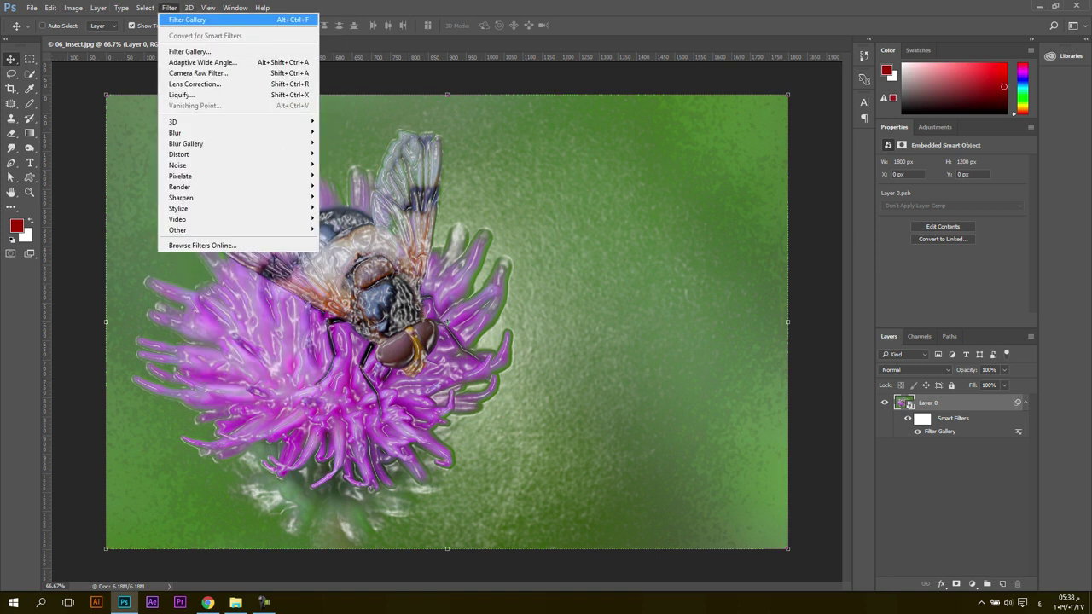
{"action": "key", "text": "Down"}
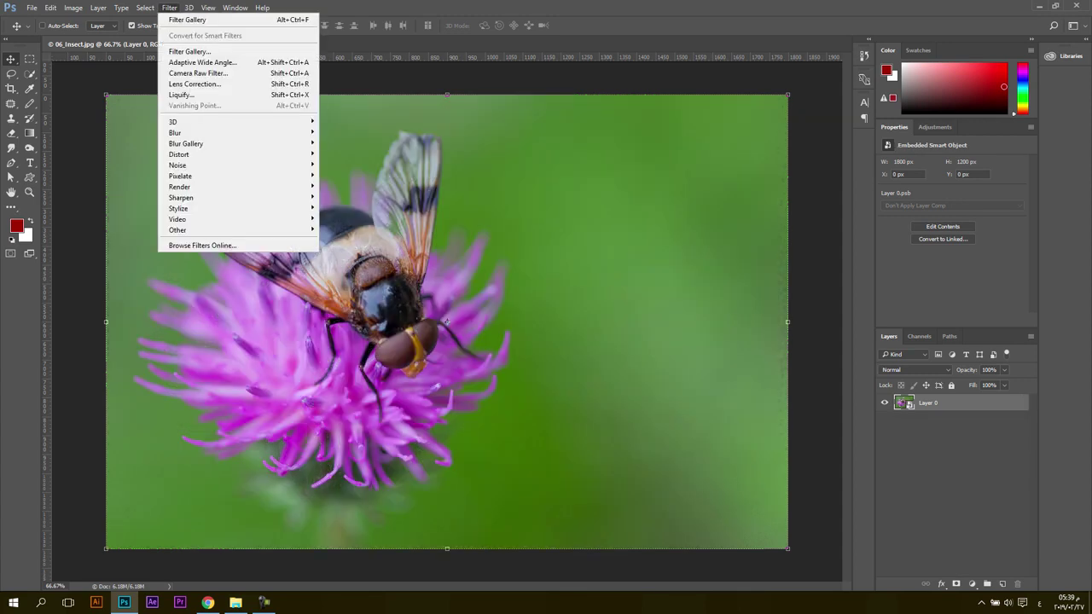
{"action": "key", "text": "Down"}
{"action": "key", "text": "Down"}
{"action": "key", "text": "Down"}
{"action": "key", "text": "Down"}
{"action": "key", "text": "Down"}
{"action": "key", "text": "Down"}
{"action": "key", "text": "Down"}
{"action": "key", "text": "Down"}
{"action": "key", "text": "Down"}
{"action": "key", "text": "Down"}
{"action": "key", "text": "Down"}
{"action": "key", "text": "Down"}
{"action": "key", "text": "Down"}
{"action": "key", "text": "Down"}
{"action": "key", "text": "Down"}
{"action": "key", "text": "Down"}
{"action": "key", "text": "Down"}
{"action": "key", "text": "Up"}
{"action": "key", "text": "Up"}
{"action": "key", "text": "Up"}
{"action": "key", "text": "Up"}
{"action": "key", "text": "Up"}
{"action": "key", "text": "Up"}
{"action": "key", "text": "Up"}
{"action": "key", "text": "Up"}
{"action": "key", "text": "Up"}
{"action": "key", "text": "Down"}
{"action": "key", "text": "Down"}
{"action": "key", "text": "Down"}
{"action": "key", "text": "Down"}
{"action": "key", "text": "Down"}
{"action": "key", "text": "Down"}
{"action": "key", "text": "Down"}
{"action": "key", "text": "Up"}
{"action": "key", "text": "Up"}
{"action": "key", "text": "Up"}
{"action": "key", "text": "Up"}
{"action": "key", "text": "Up"}
{"action": "key", "text": "Up"}
{"action": "key", "text": "Up"}
{"action": "key", "text": "Up"}
{"action": "key", "text": "Down"}
{"action": "key", "text": "Down"}
{"action": "key", "text": "Up"}
{"action": "key", "text": "Up"}
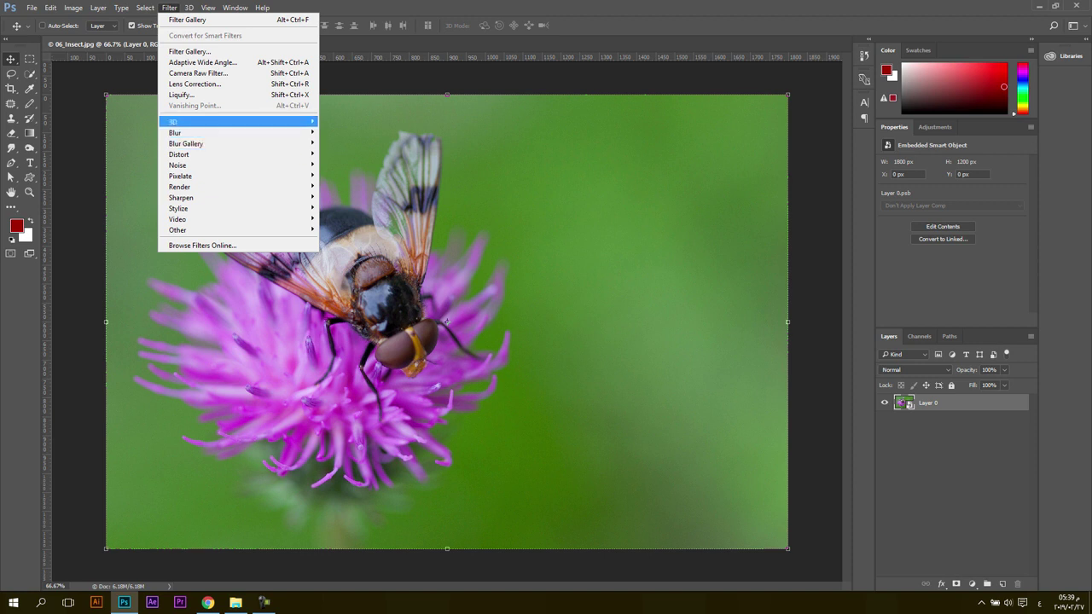
Apply a Gaussian Blur smart filter with a radius of 8.4 pixels to the insect photo.
{"action": "key", "text": "Right"}
{"action": "mouse_move", "coordinate": [237, 132]}
{"action": "key", "text": "Down"}
{"action": "key", "text": "Down"}
{"action": "key", "text": "Down"}
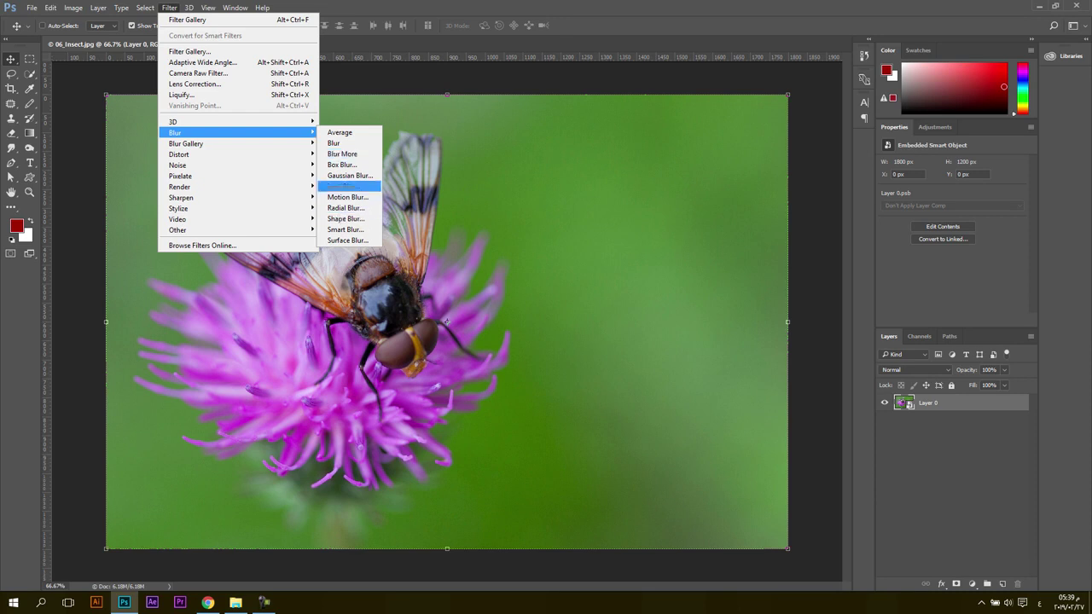
{"action": "left_click", "coordinate": [350, 175]}
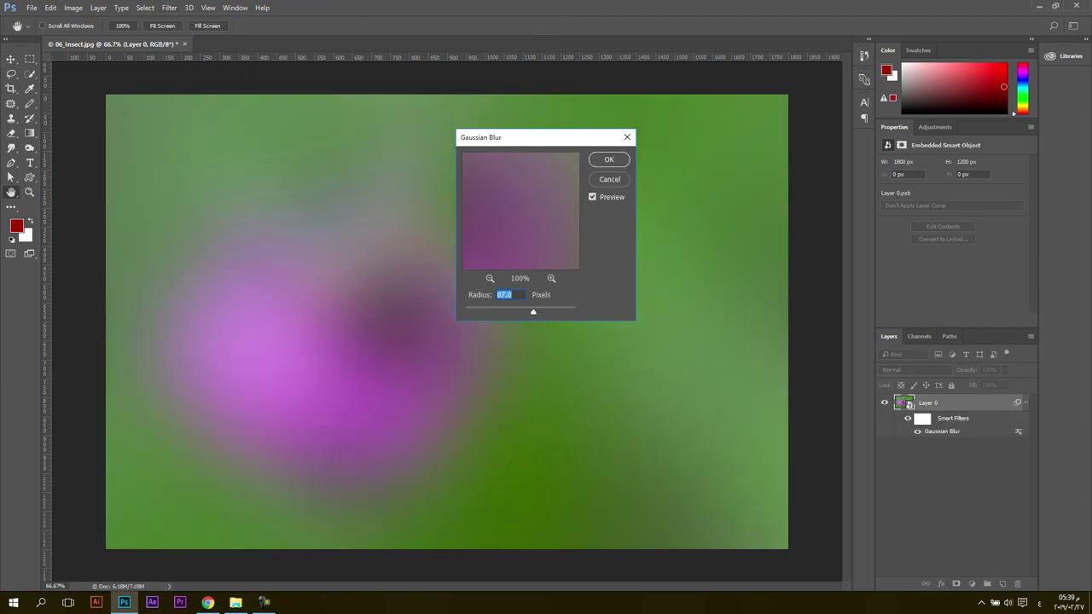
{"action": "left_click_drag", "start_coordinate": [533, 312], "coordinate": [488, 312]}
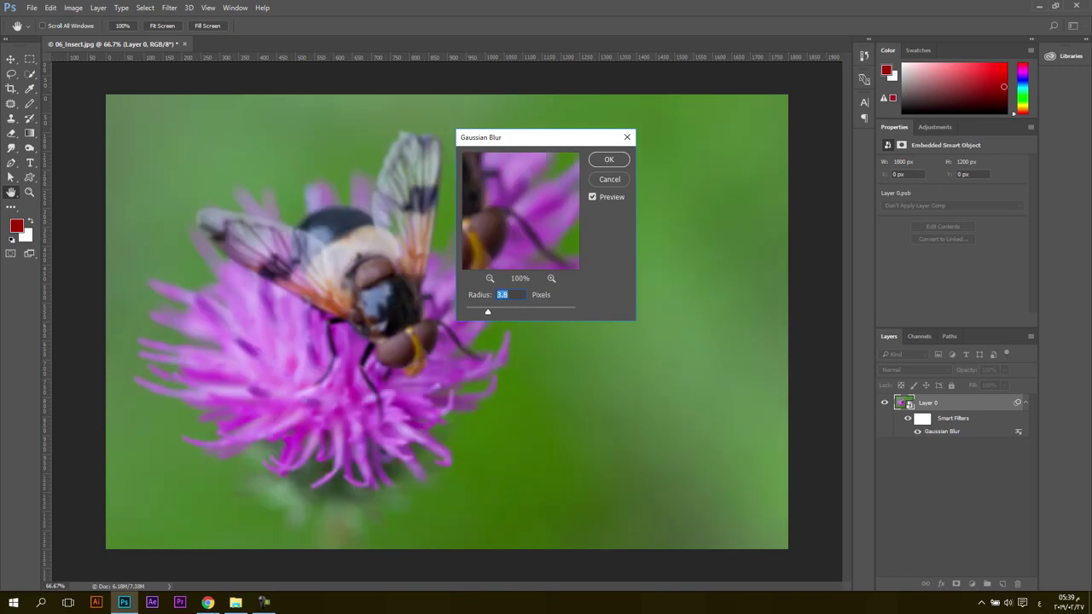
{"action": "mouse_move", "coordinate": [489, 312]}
{"action": "left_mouse_down"}
{"action": "mouse_move", "coordinate": [548, 311]}
{"action": "mouse_move", "coordinate": [501, 312]}
{"action": "left_mouse_up"}
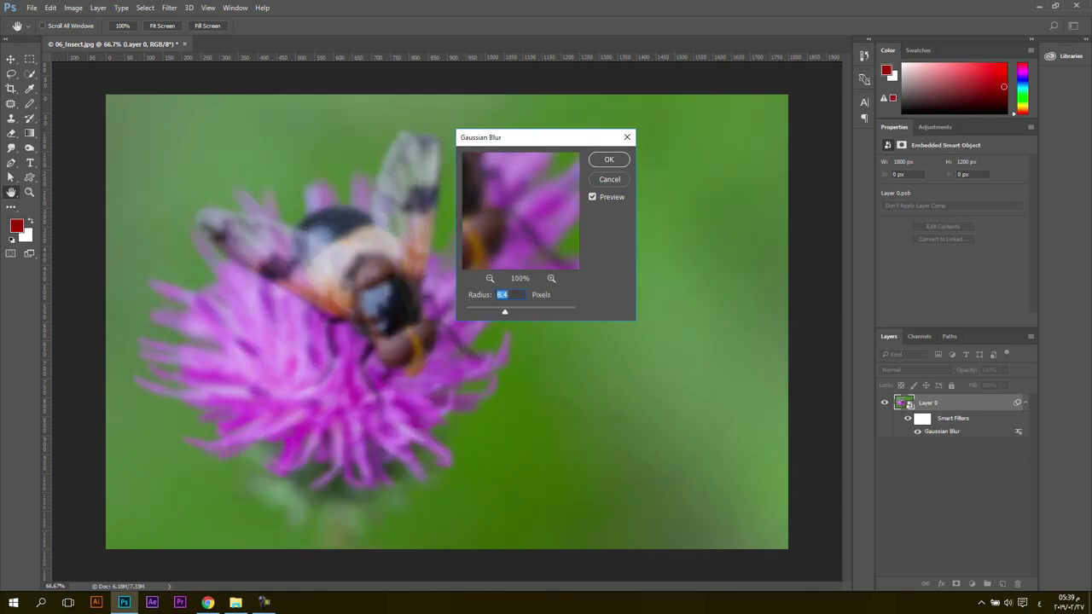
{"action": "key", "text": "Return"}
{"action": "key", "text": "v"}
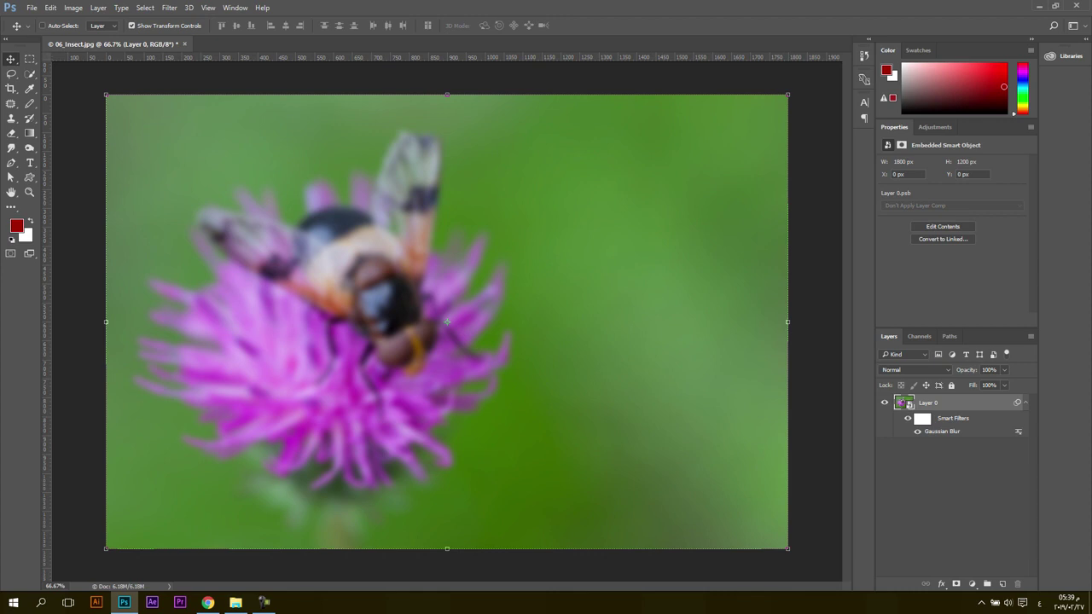
Apply a strong Add Noise smart filter with Uniform distribution on top of the Gaussian Blur.
{"action": "left_click", "coordinate": [169, 8]}
{"action": "mouse_move", "coordinate": [247, 164]}
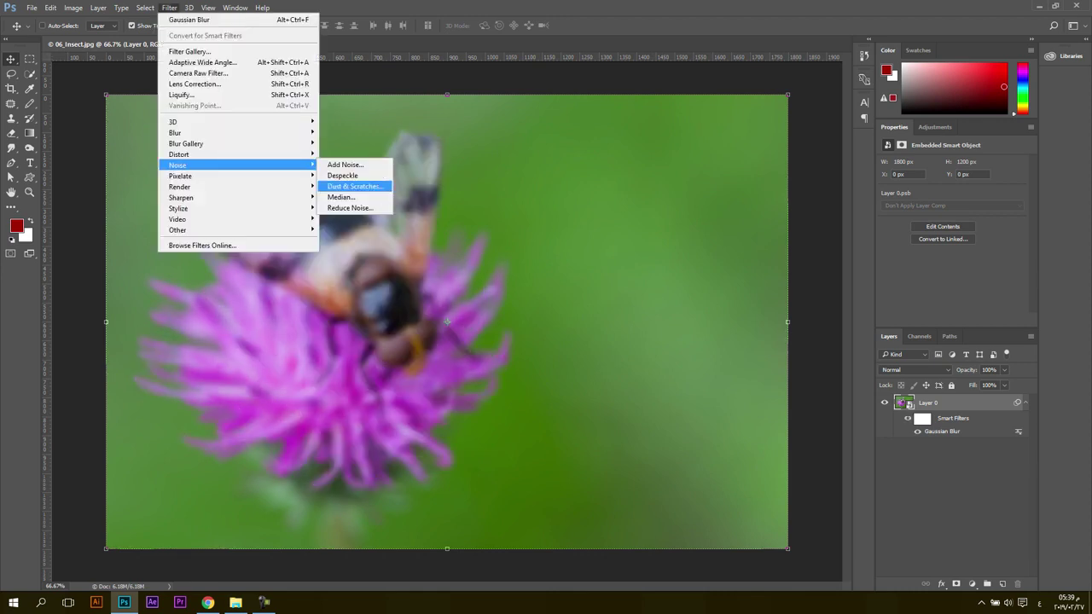
{"action": "left_click", "coordinate": [341, 165]}
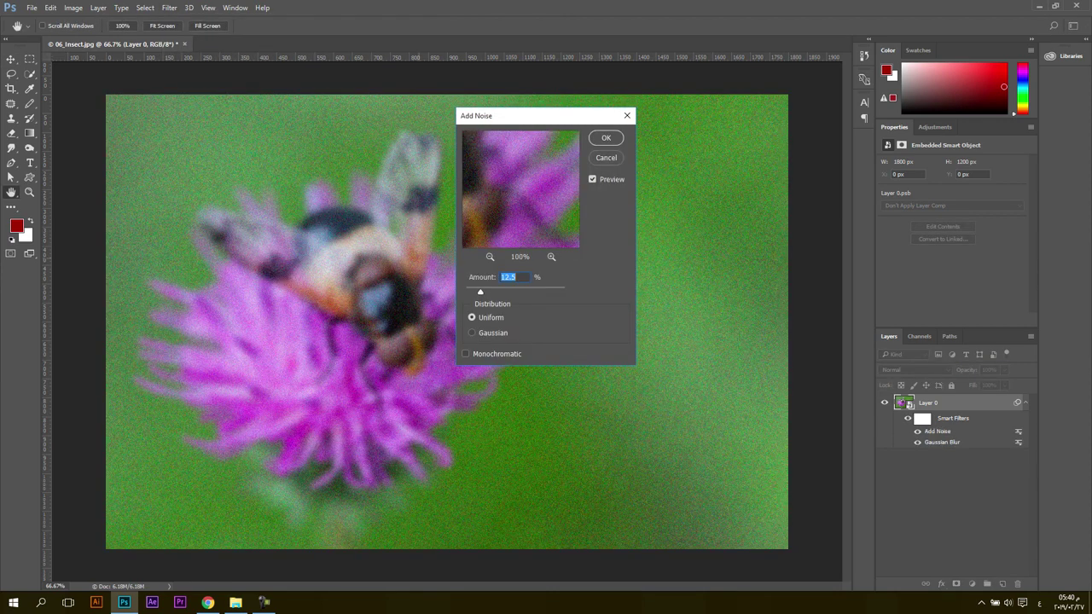
{"action": "left_click_drag", "start_coordinate": [480, 292], "coordinate": [499, 292]}
{"action": "key", "text": "Return"}
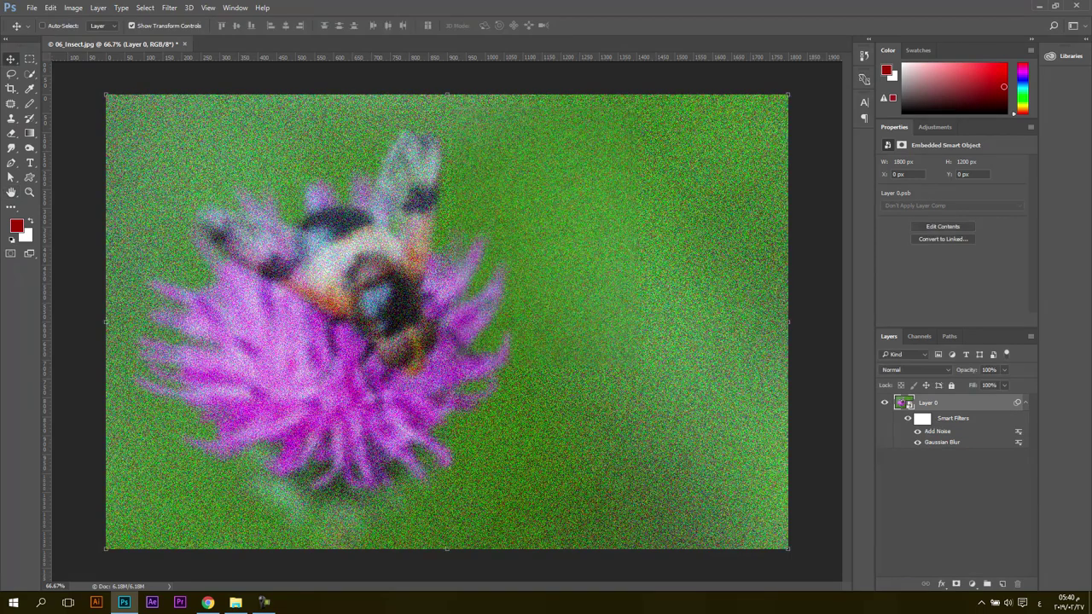
Hide and reshow the Add Noise and Gaussian Blur smart filters, and try moving Add Noise below Gaussian Blur.
{"action": "left_click", "coordinate": [917, 431]}
{"action": "left_click", "coordinate": [917, 442]}
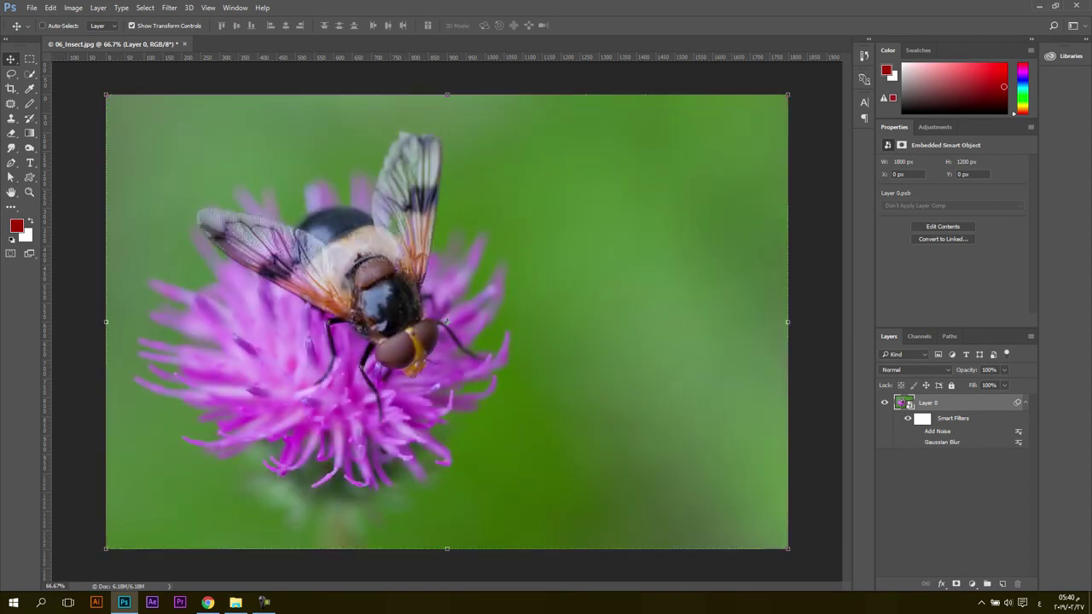
{"action": "left_click", "coordinate": [917, 431]}
{"action": "left_click", "coordinate": [917, 442]}
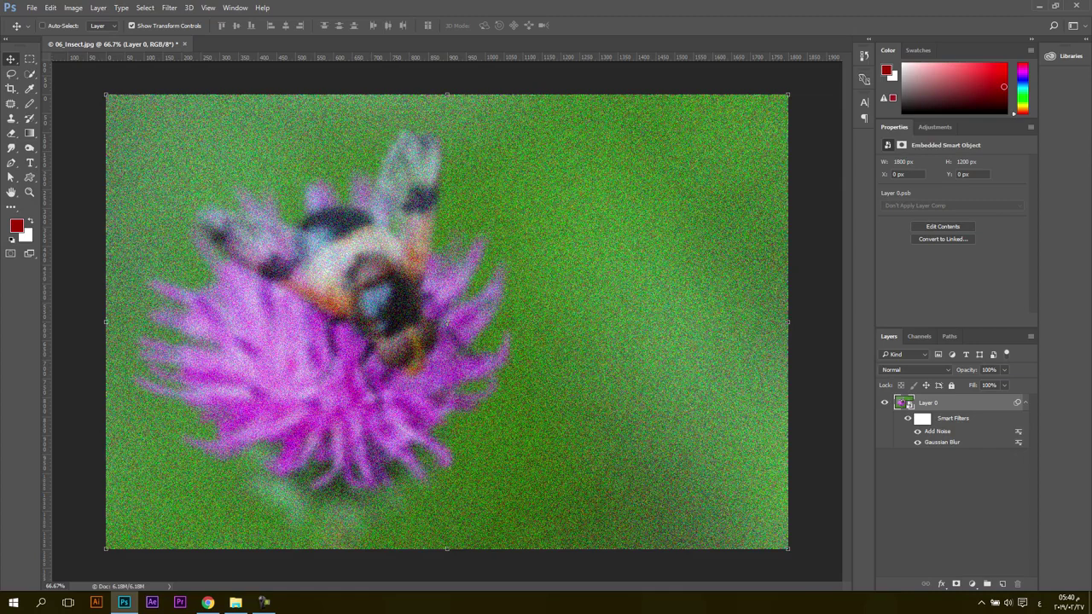
{"action": "left_click_drag", "start_coordinate": [946, 431], "coordinate": [946, 448]}
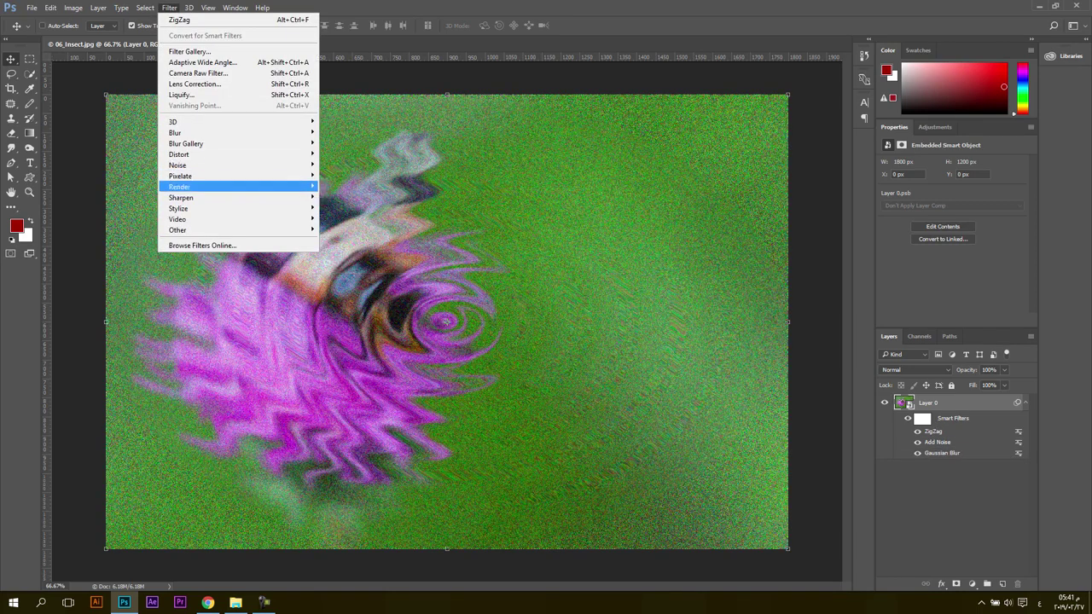
Apply a Lens Flare smart filter centred on the purple flower, using the 50-300mm Zoom lens at 100% brightness.
{"action": "key", "text": "Return"}
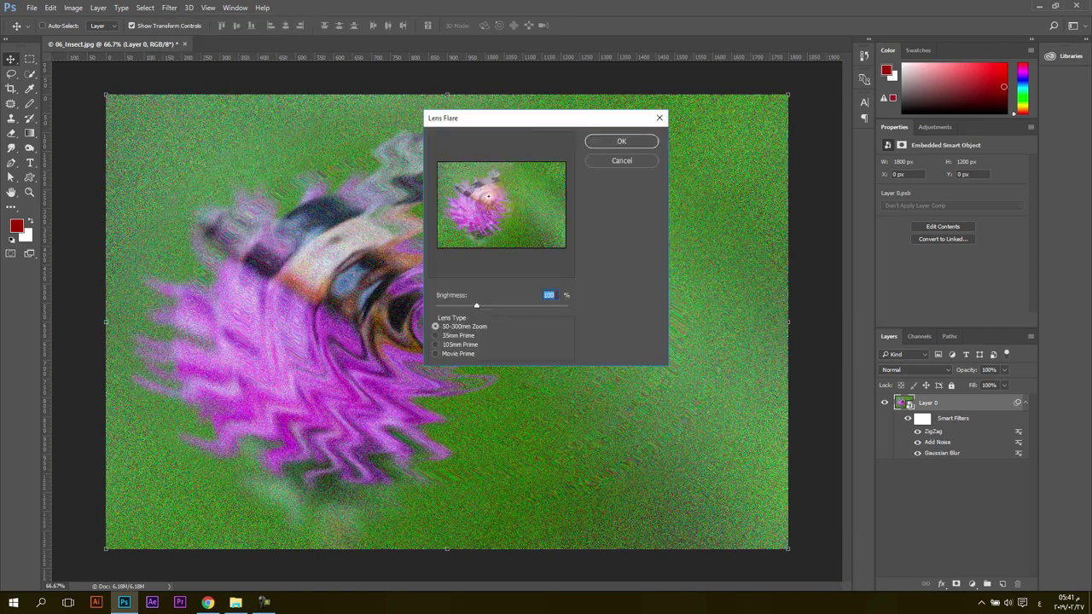
{"action": "left_click_drag", "start_coordinate": [488, 197], "coordinate": [476, 217]}
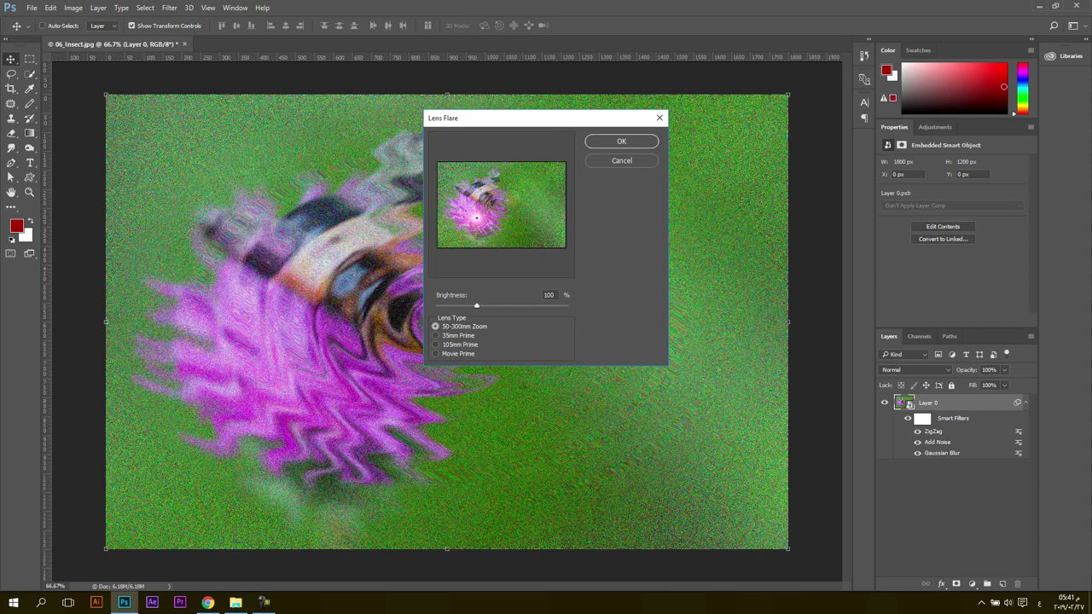
{"action": "key", "text": "Return"}
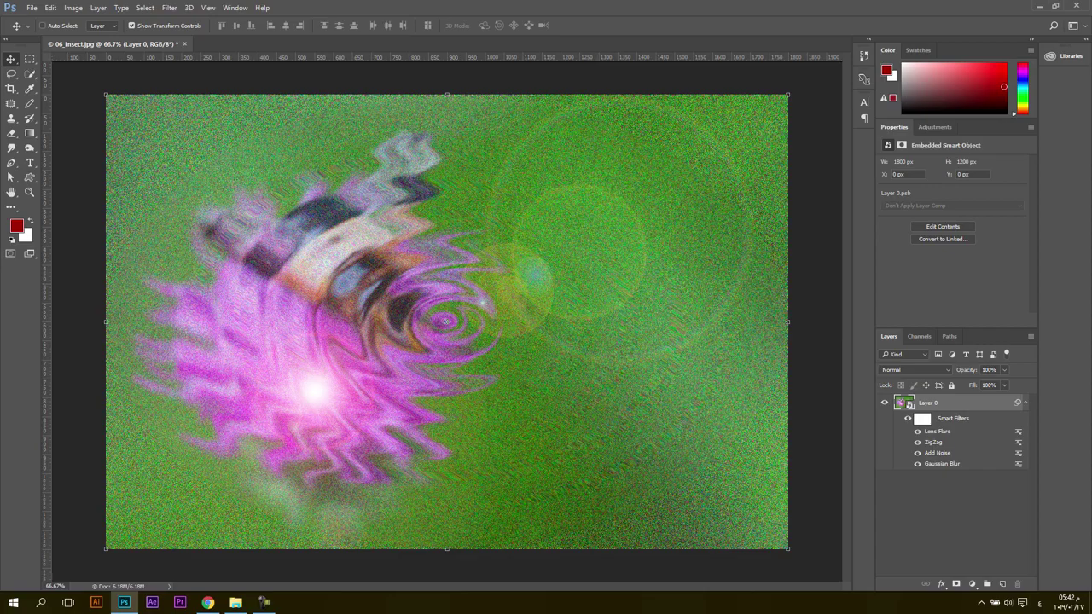
{"action": "left_click", "coordinate": [98, 8]}
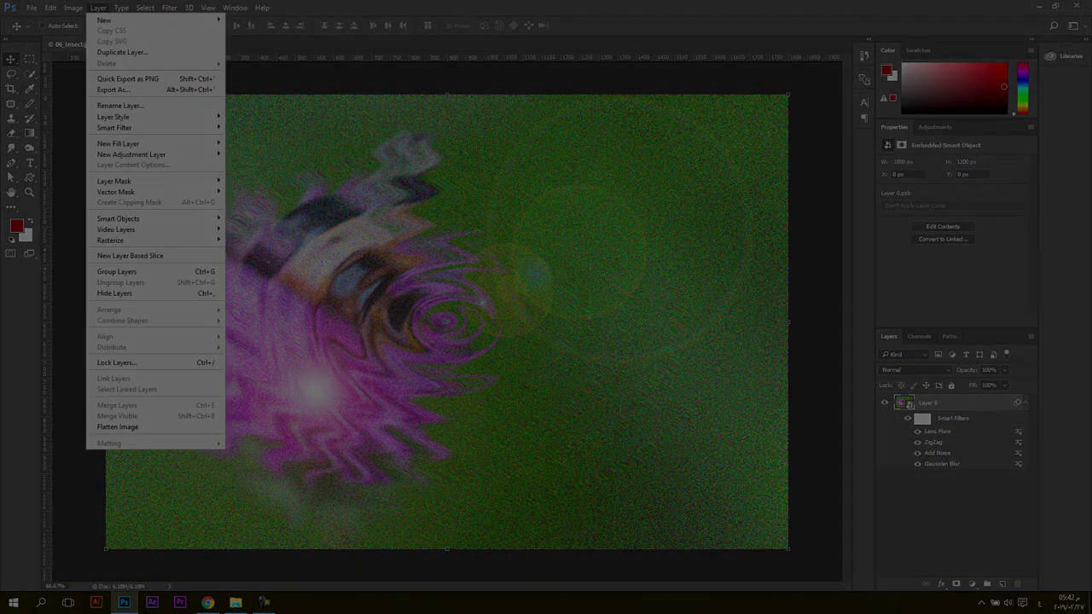